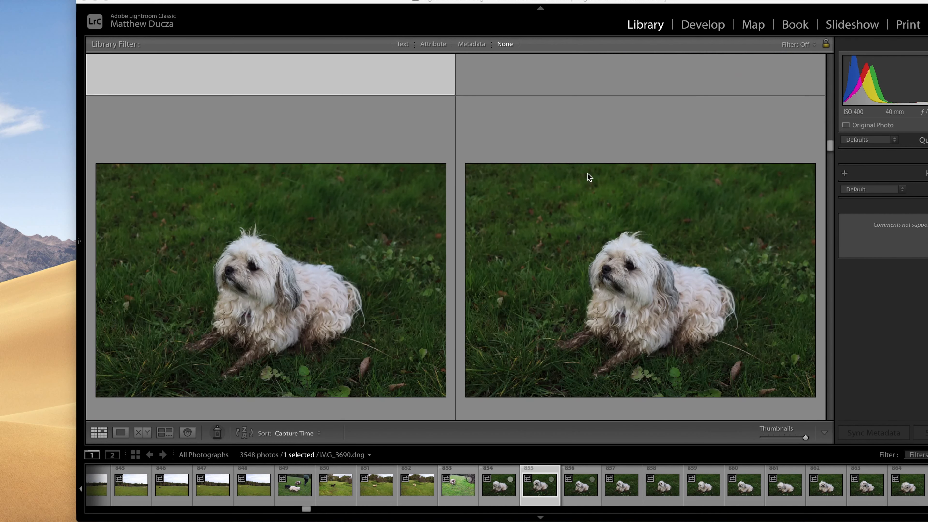
# Look through the series of white dog photos in the library grid and compare the dog's poses.
pyautogui.press('Down')
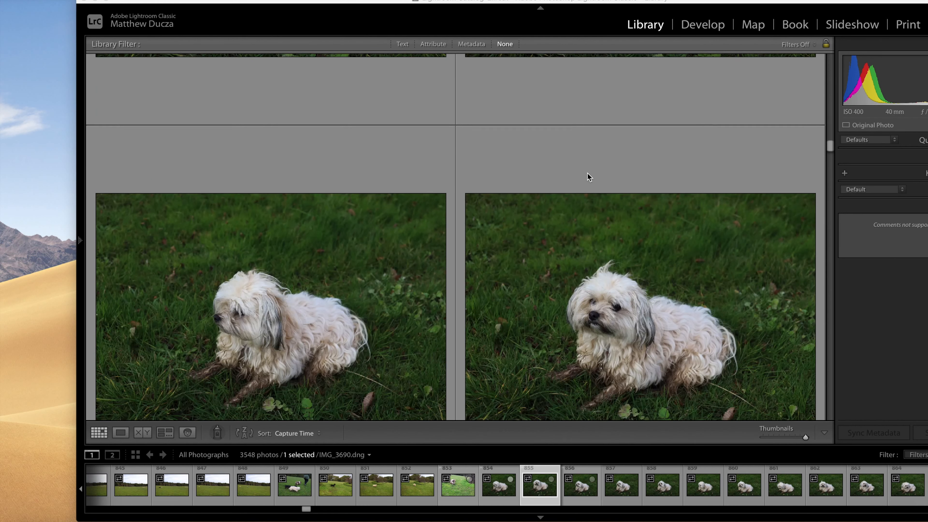
pyautogui.press('Down')
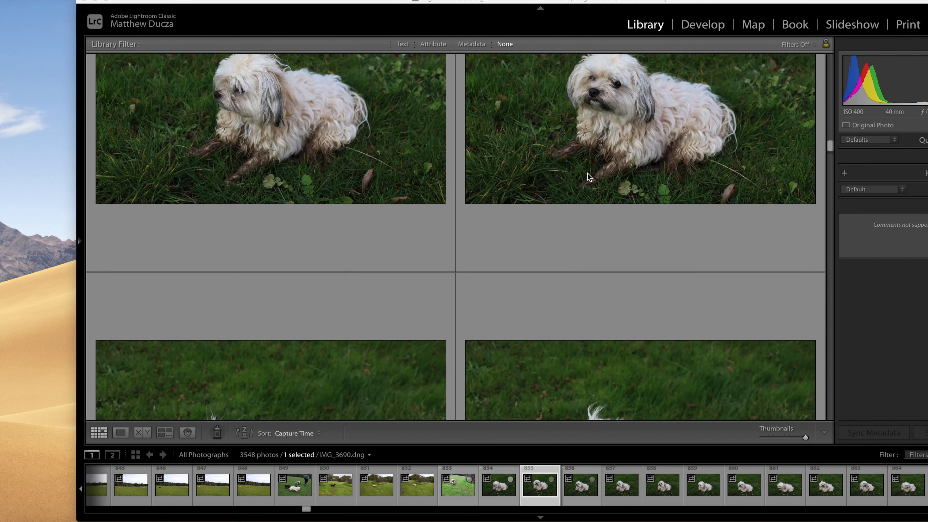
pyautogui.press('Down')
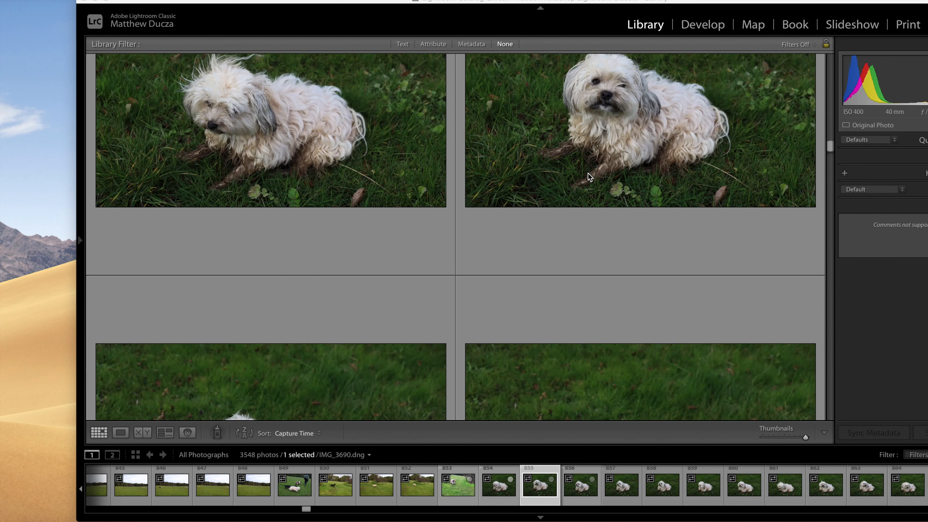
pyautogui.press('Down')
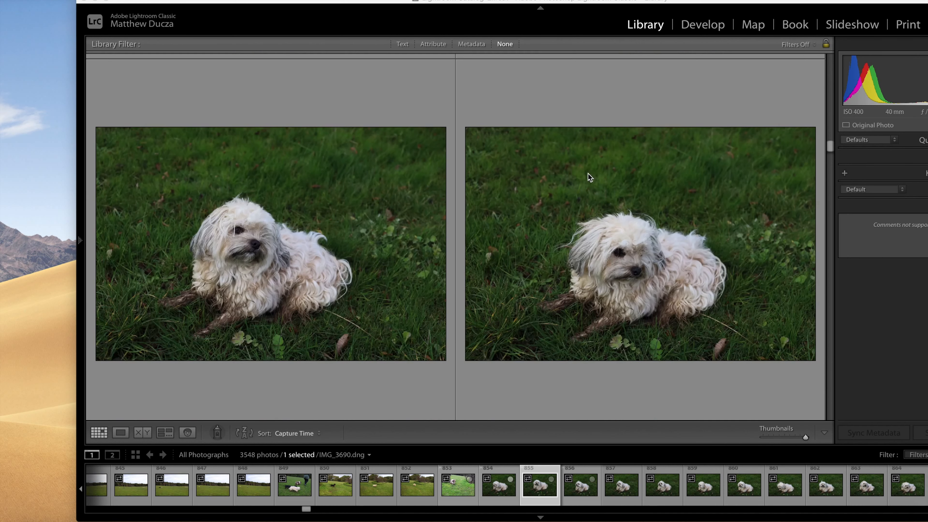
pyautogui.press('Down')
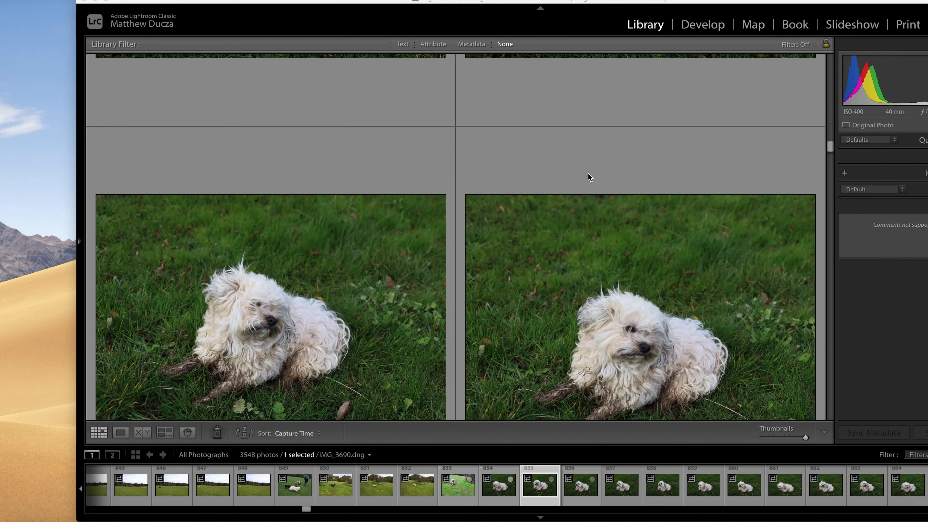
pyautogui.press('Down')
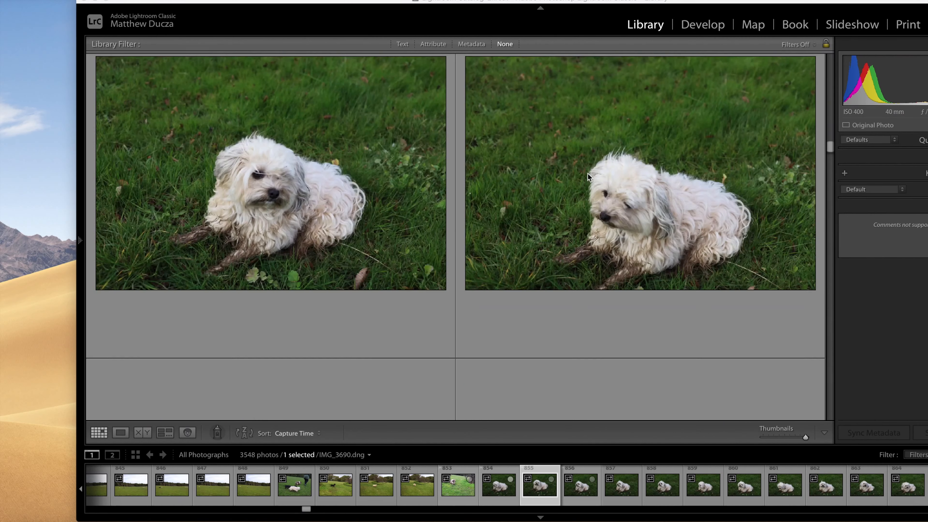
pyautogui.press('Down')
pyautogui.press('Down')
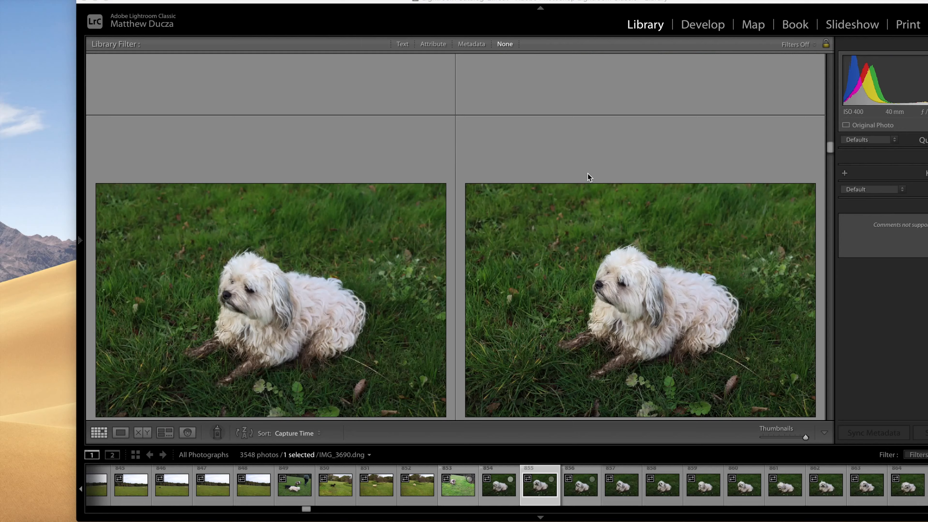
pyautogui.press('Down')
pyautogui.press('Down')
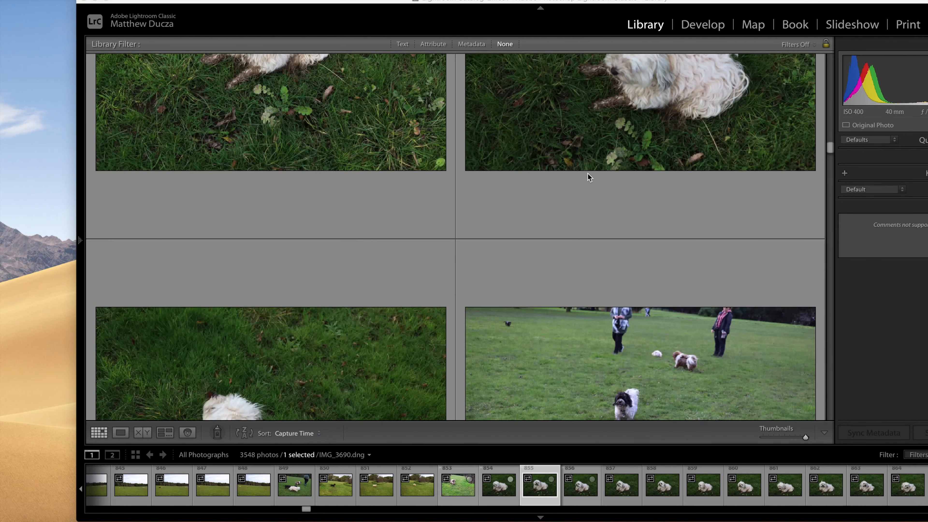
pyautogui.press('Down')
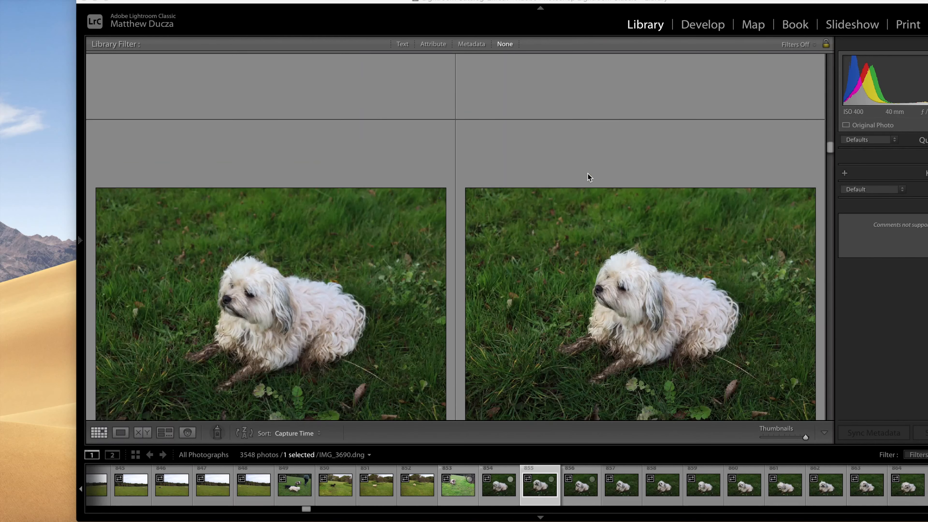
pyautogui.scroll(5, 589, 173)
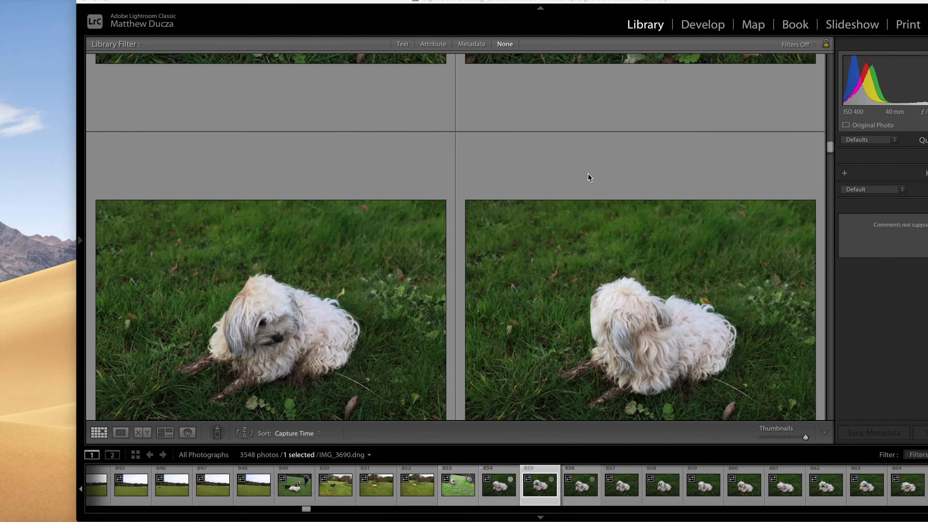
pyautogui.scroll(8, 588, 174)
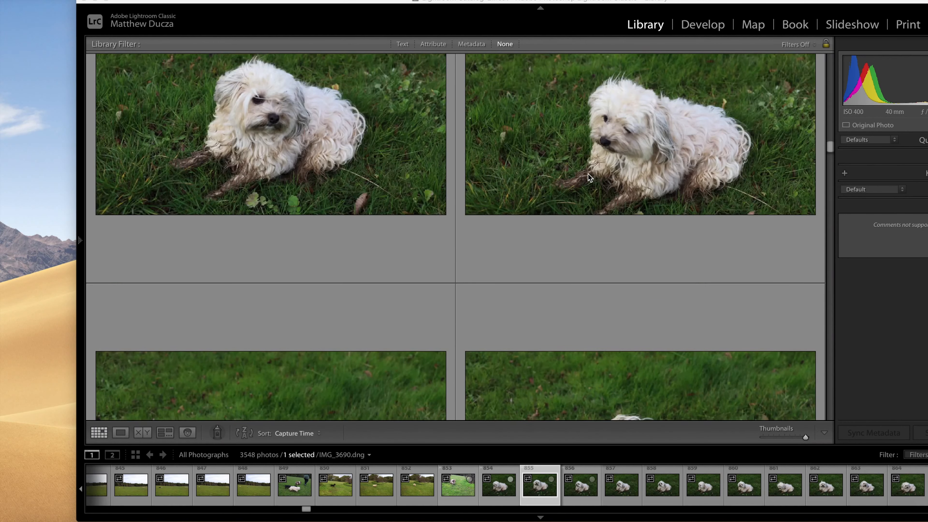
pyautogui.scroll(5, 588, 173)
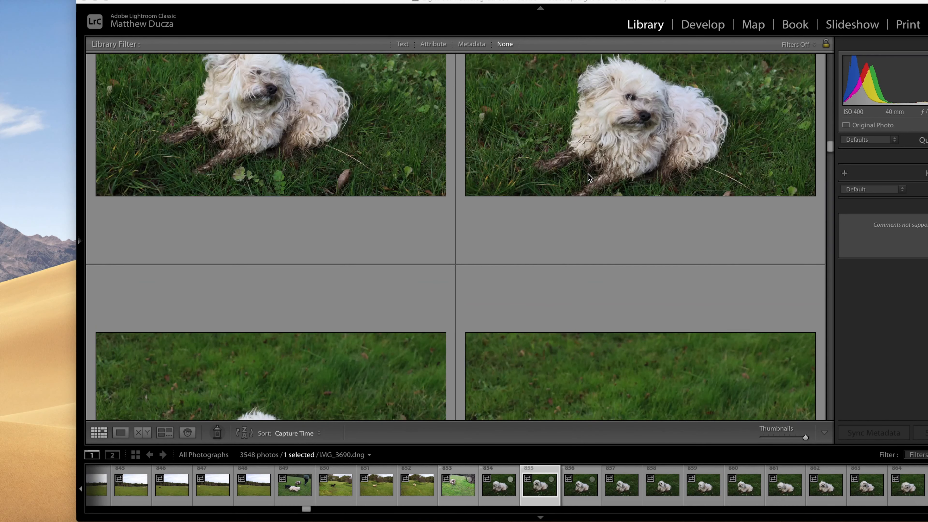
pyautogui.scroll(5, 588, 173)
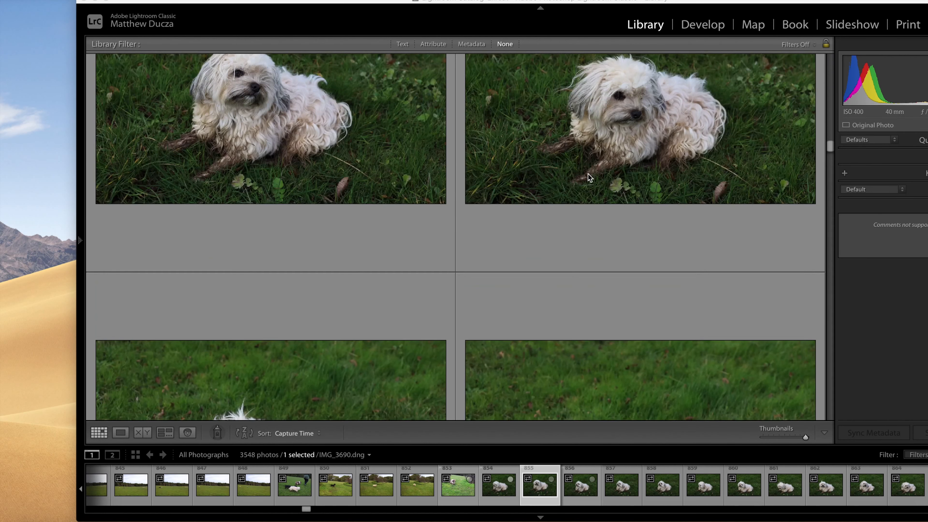
pyautogui.scroll(3, 588, 173)
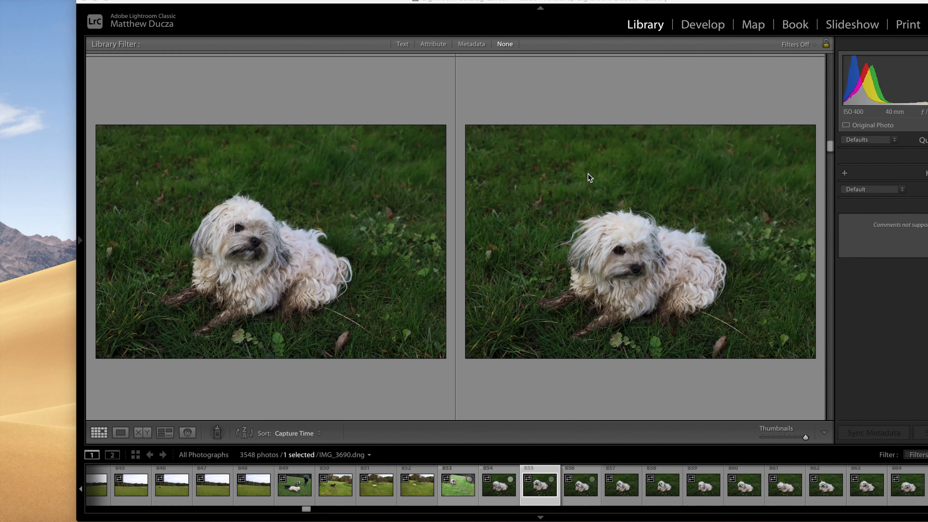
pyautogui.scroll(8, 588, 173)
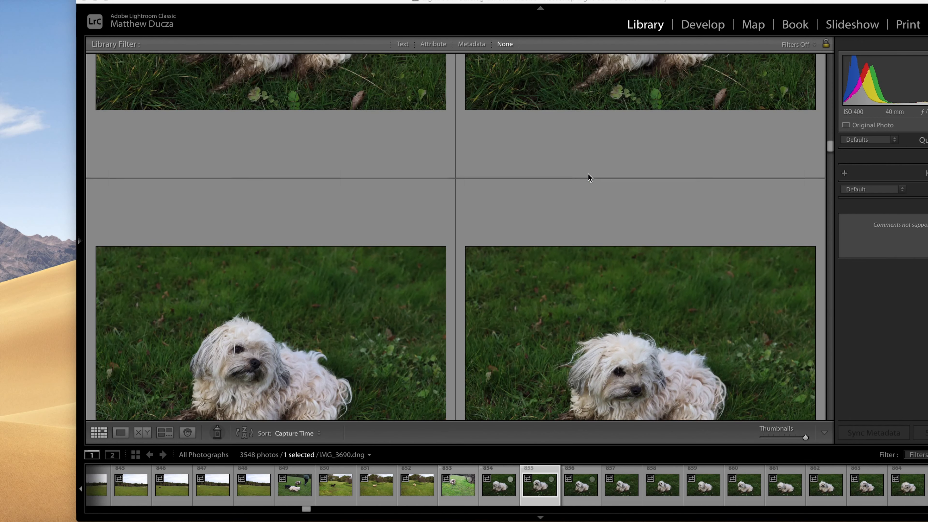
pyautogui.scroll(10, 588, 174)
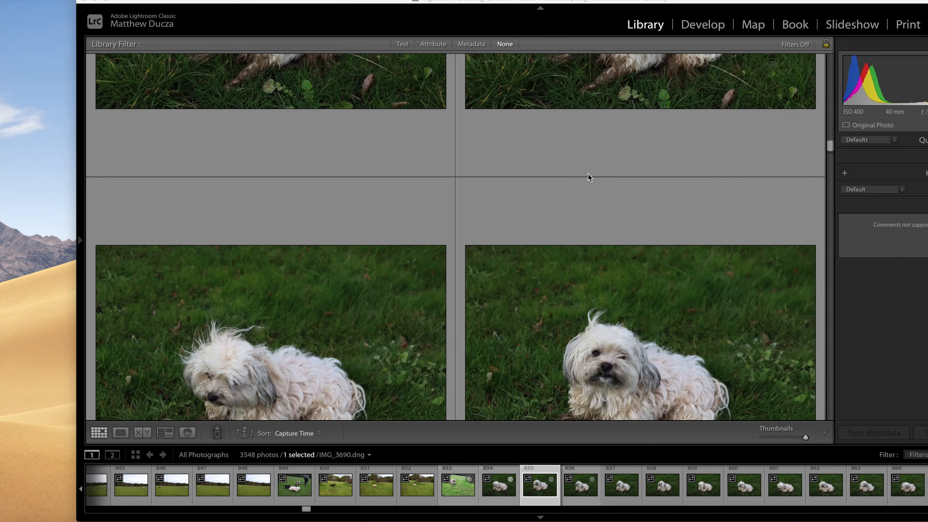
pyautogui.scroll(10, 588, 173)
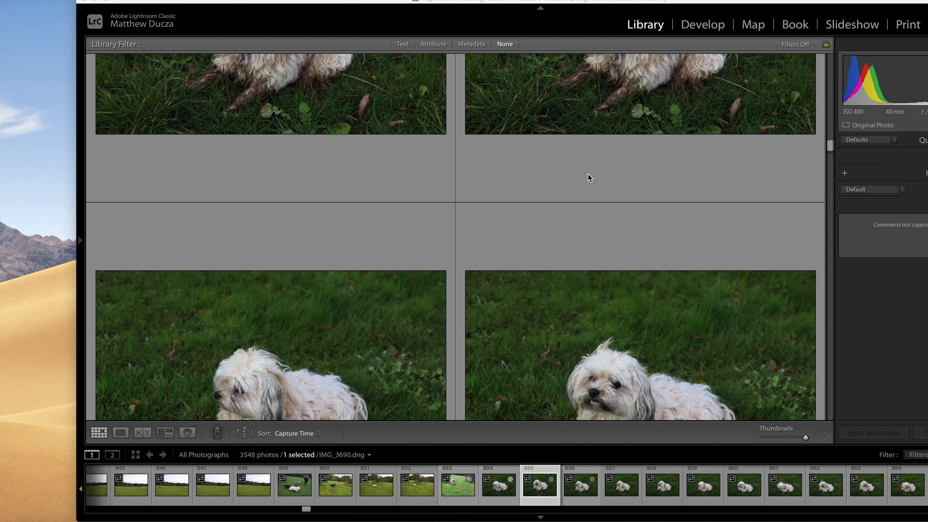
pyautogui.scroll(10, 588, 174)
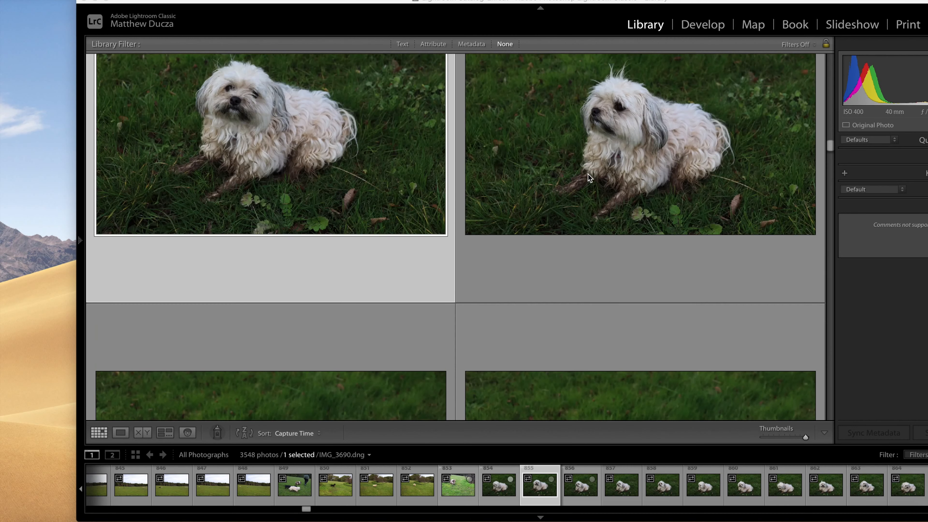
pyautogui.scroll(3, 588, 173)
pyautogui.scroll(5, 588, 173)
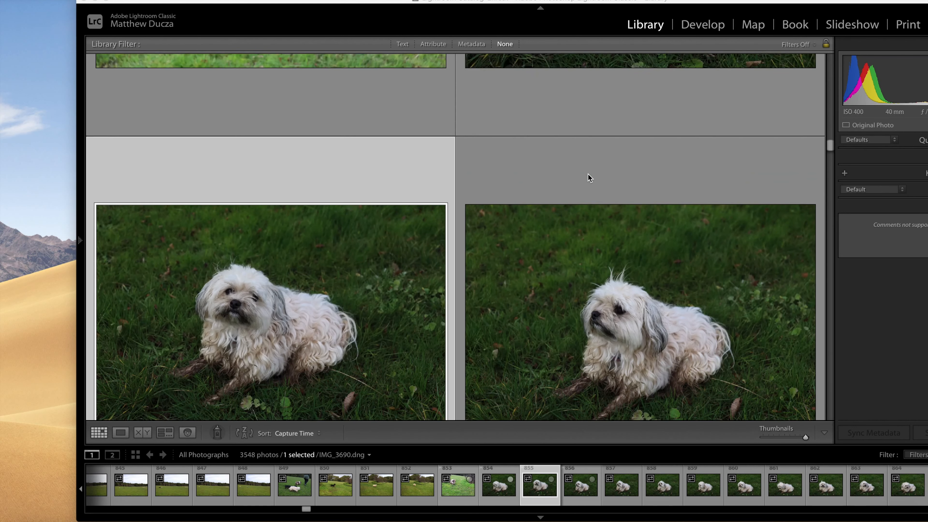
pyautogui.scroll(-4, 588, 174)
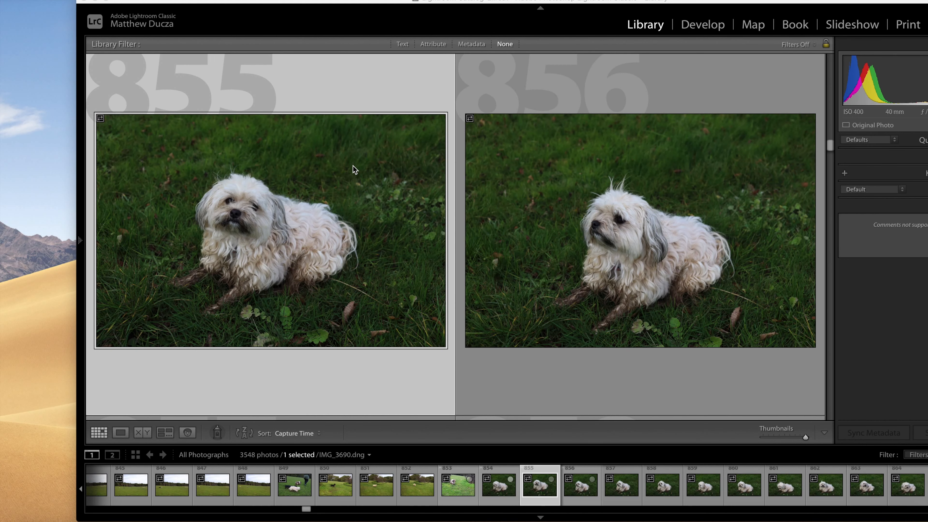
pyautogui.scroll(-15, 555, 180)
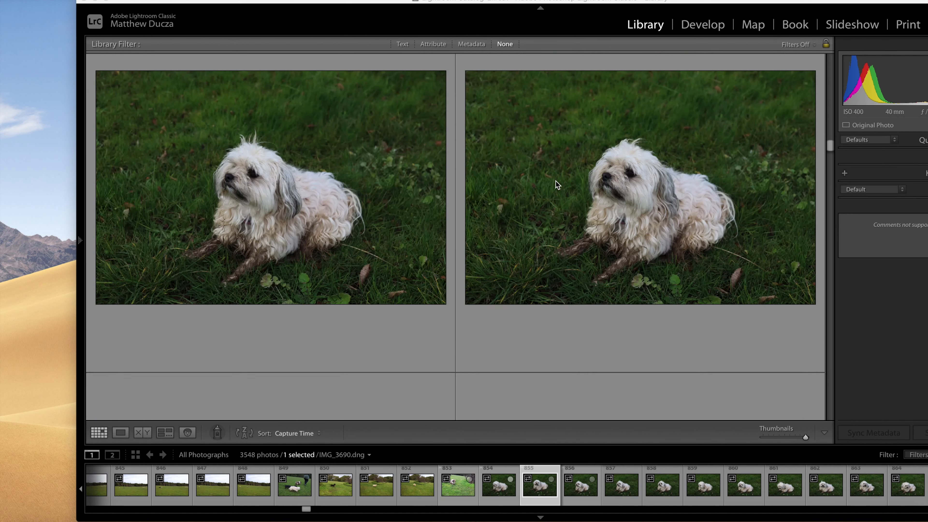
pyautogui.scroll(-6, 556, 181)
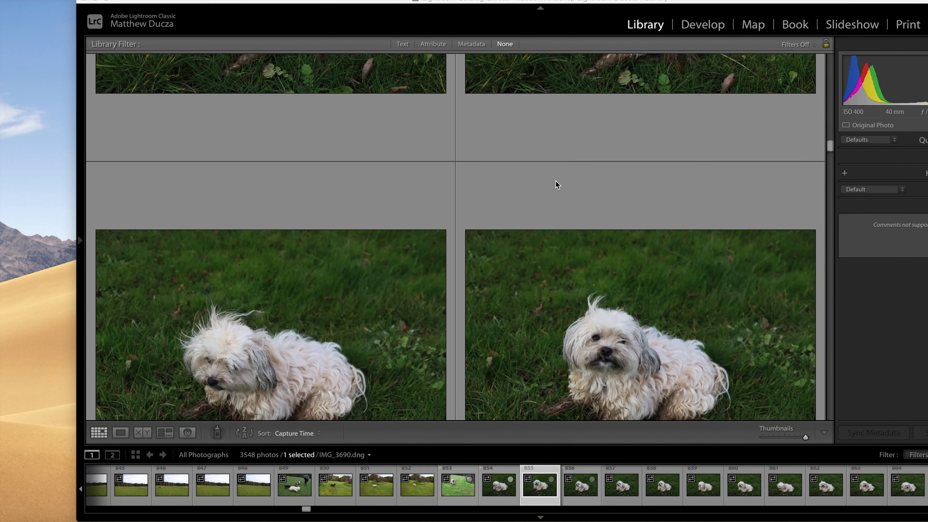
pyautogui.scroll(-12, 556, 181)
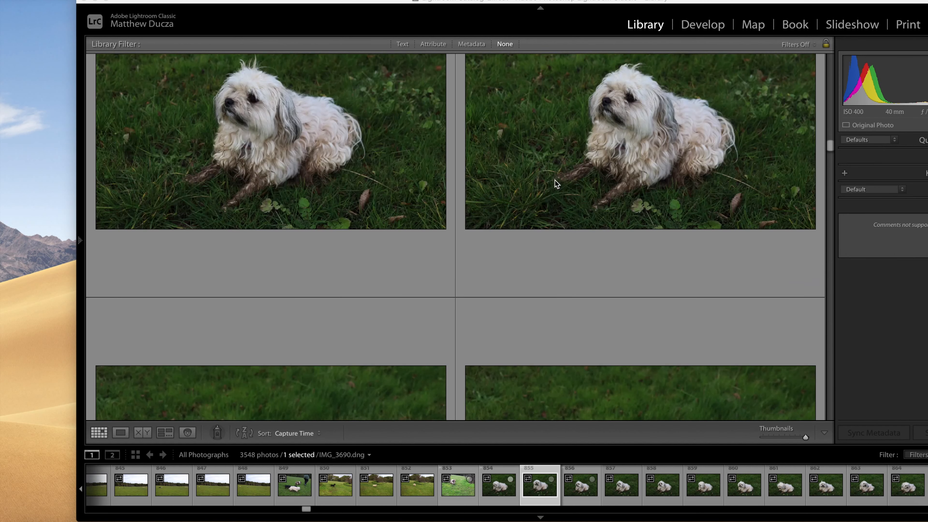
pyautogui.scroll(5, 555, 179)
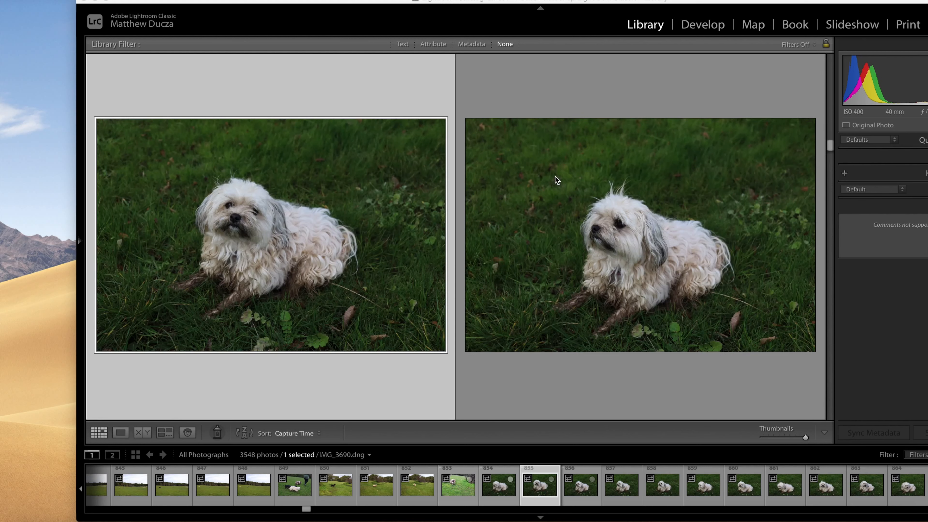
# Open the selected photo of the dog facing the camera, IMG_3690.dng, for editing in Silver Efex Pro 2.
pyautogui.rightClick(306, 191)
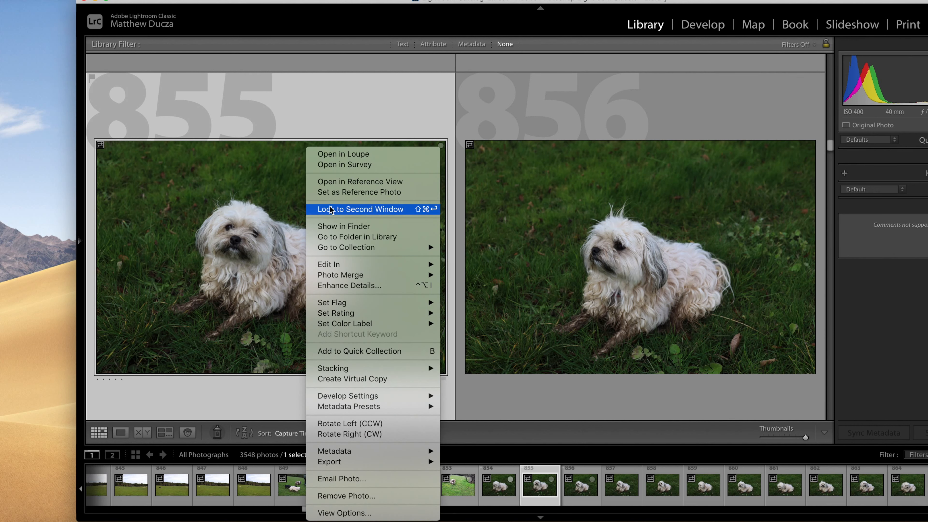
pyautogui.moveTo(396, 265)
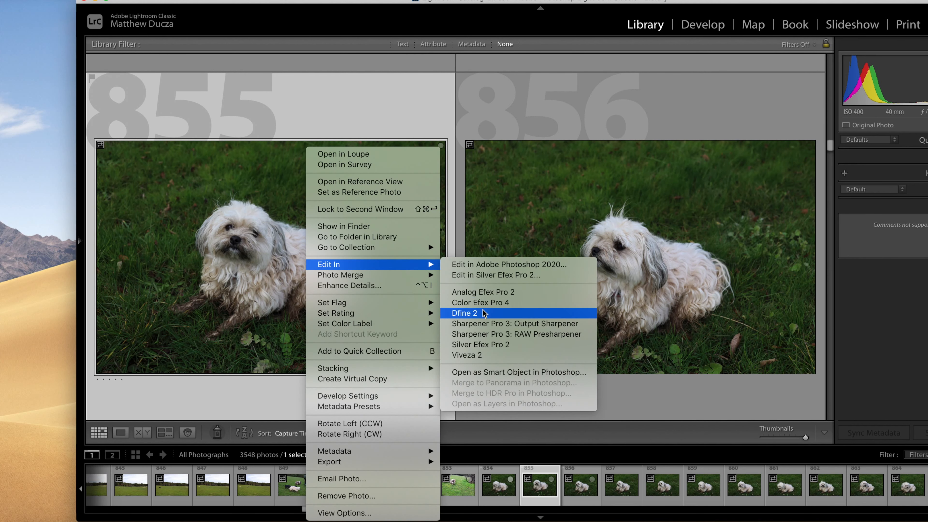
pyautogui.click(513, 345)
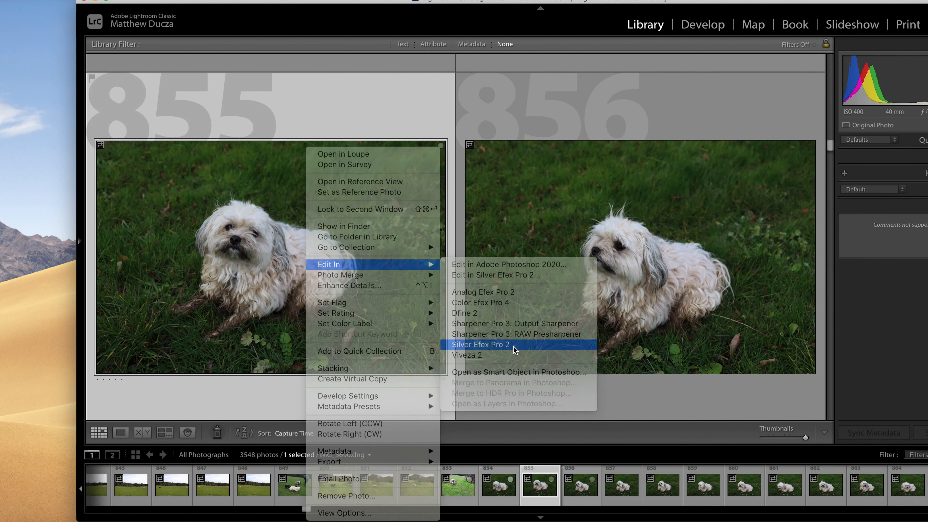
pyautogui.click(549, 241)
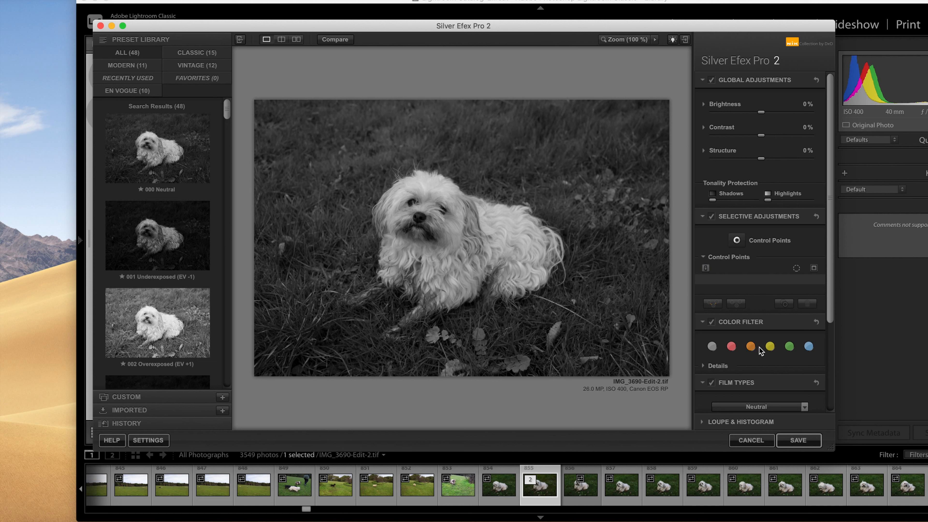
# Try the green, blue and neutral color filters on the dog photo and settle on the blue filter.
pyautogui.click(790, 347)
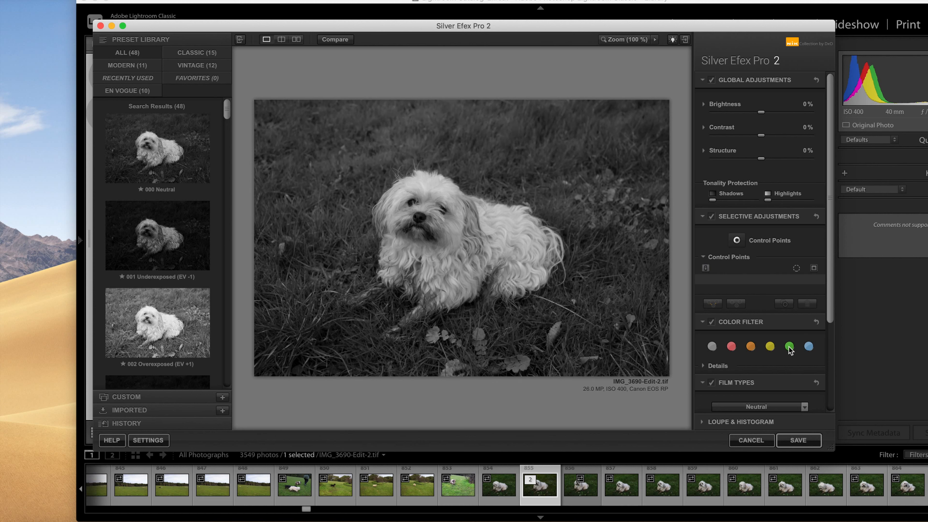
pyautogui.click(809, 347)
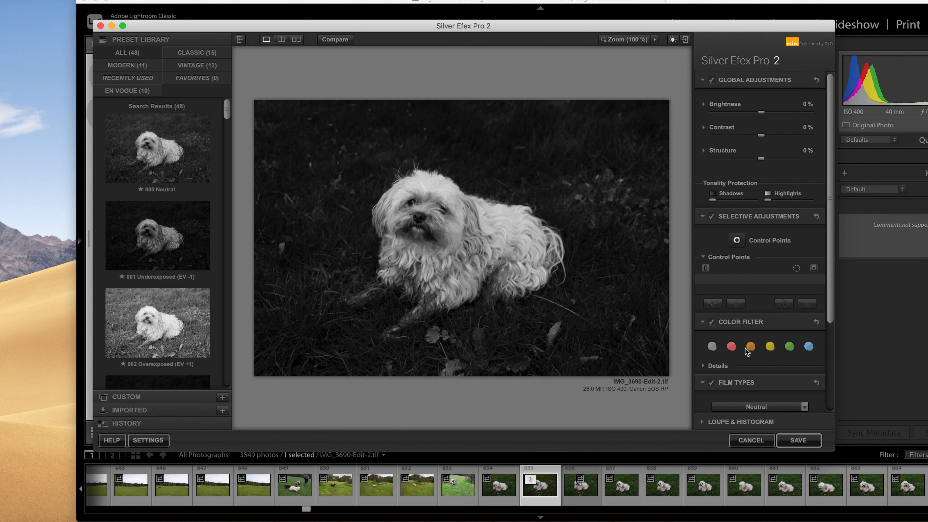
pyautogui.click(712, 348)
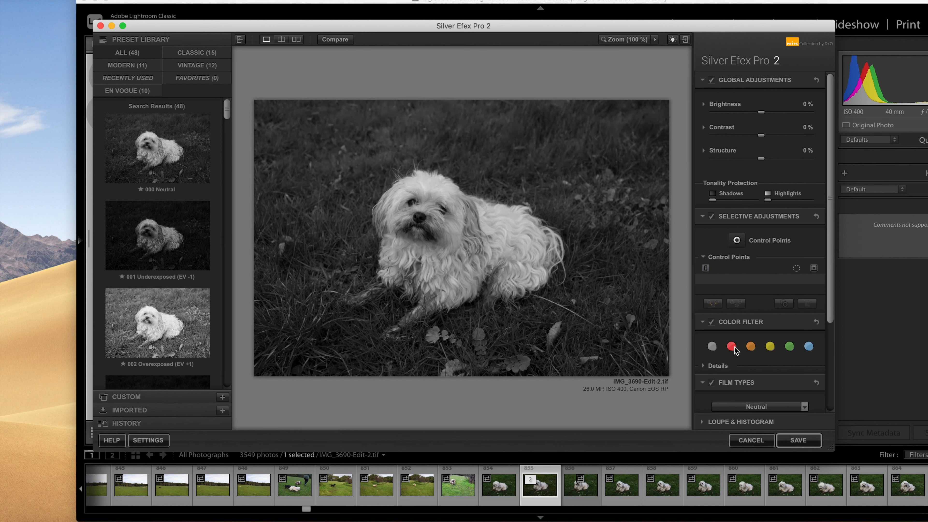
pyautogui.click(806, 347)
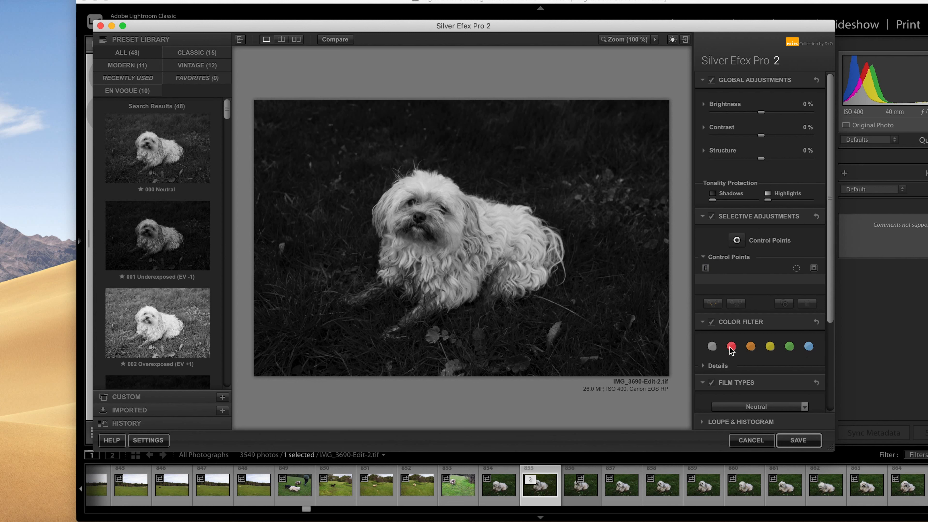
# Set the film type to Fuji Neopan ACROS 100.
pyautogui.scroll(-3, 731, 354)
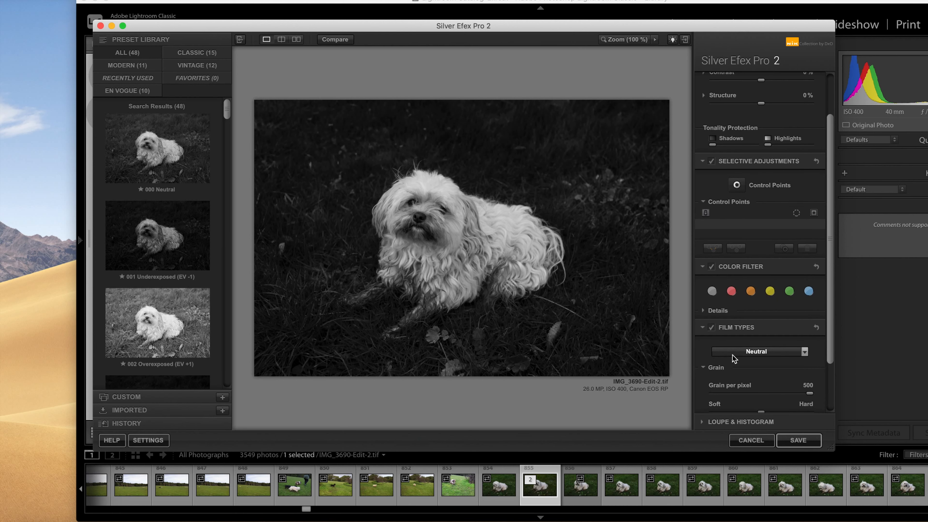
pyautogui.click(733, 353)
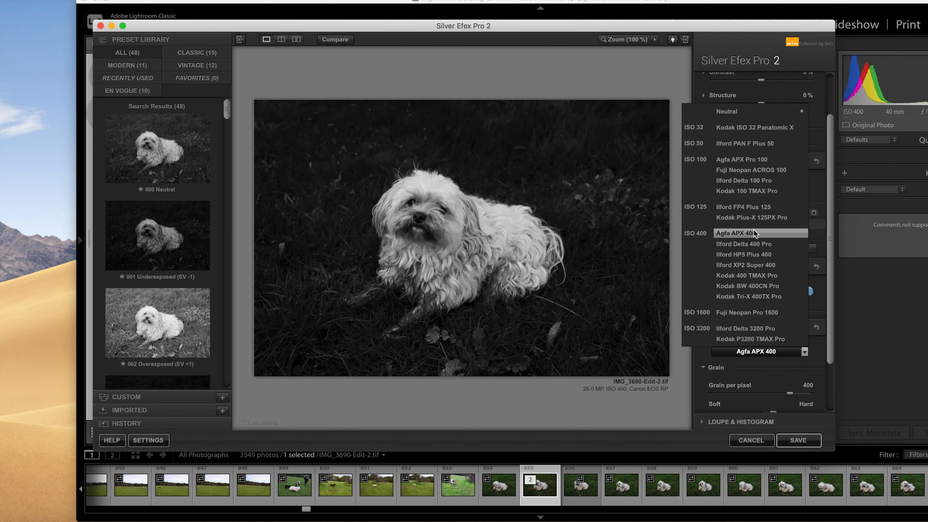
pyautogui.click(739, 171)
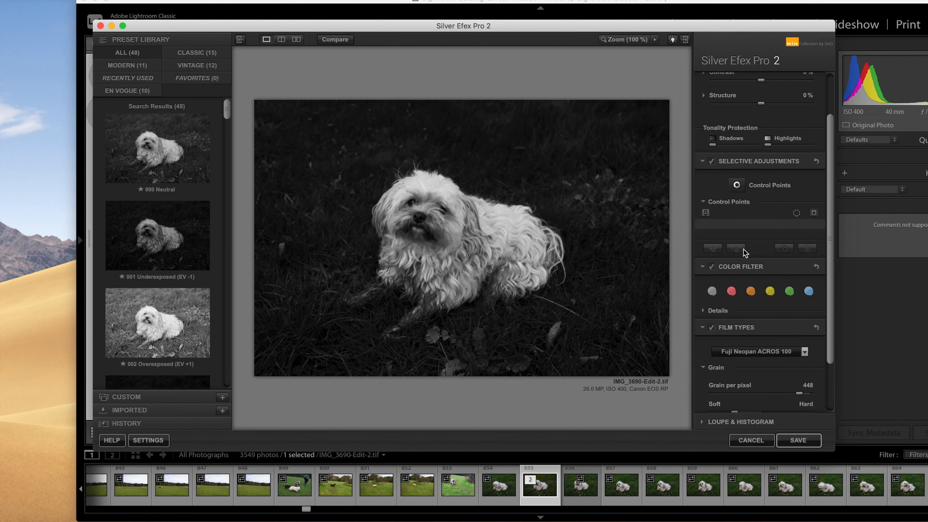
# Set the film grain to 500 grain per pixel and make the grain softer.
pyautogui.scroll(-5, 760, 373)
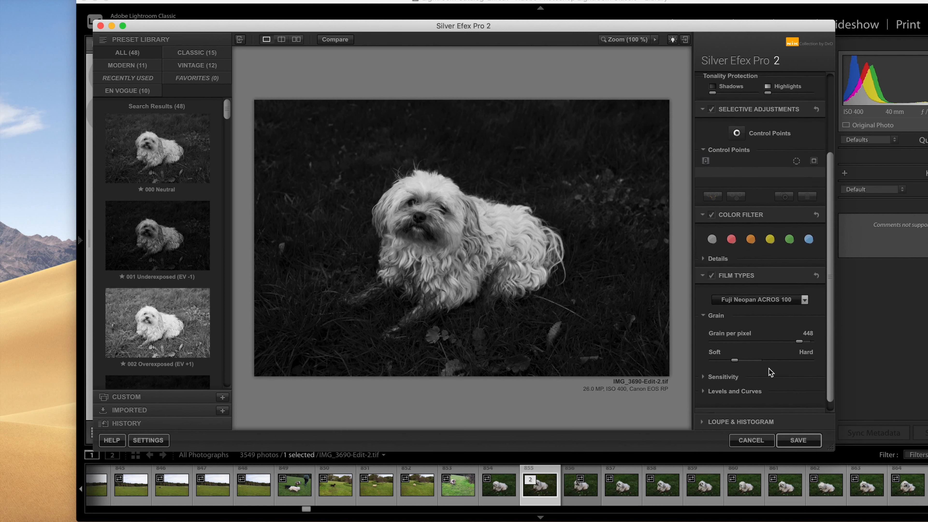
pyautogui.moveTo(734, 357); pyautogui.dragTo(722, 358)
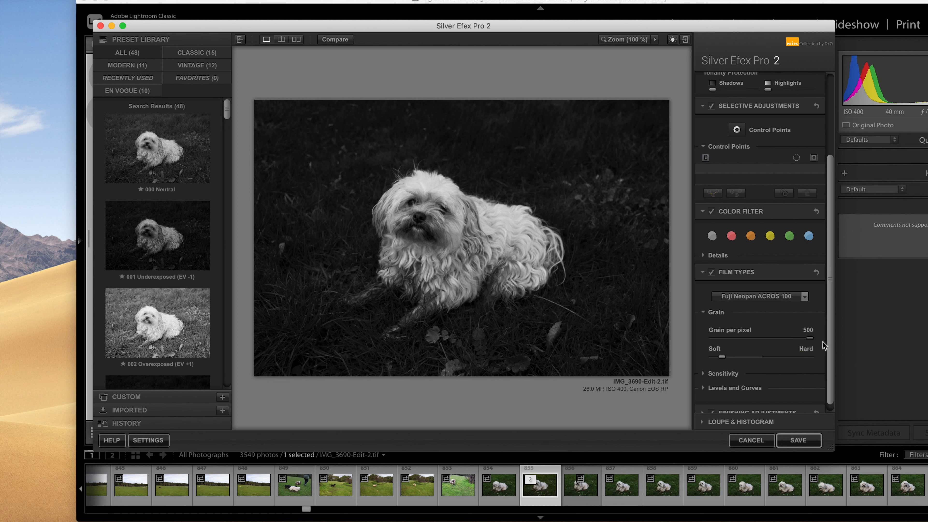
pyautogui.scroll(-2, 775, 359)
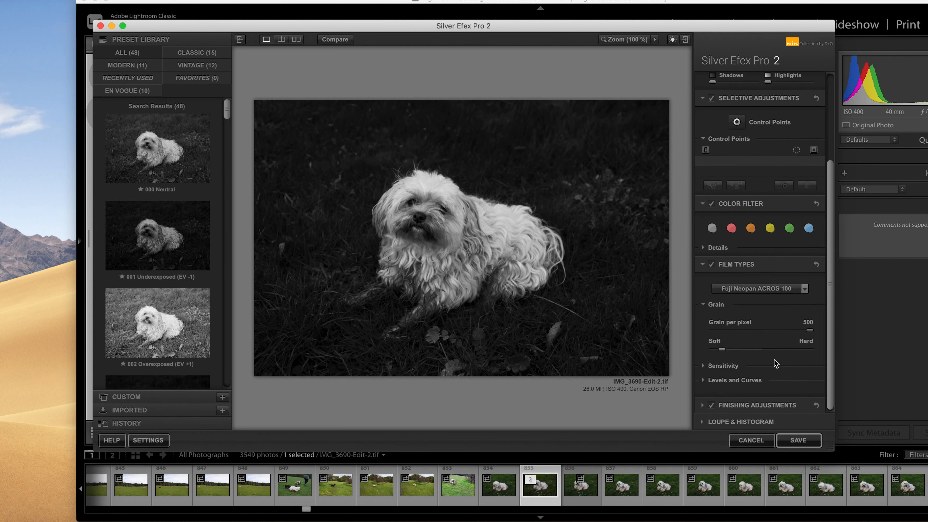
# Add a control point on the dog's chest, raise its brightness to about 6%, and move it up beneath the chin.
pyautogui.scroll(10, 775, 360)
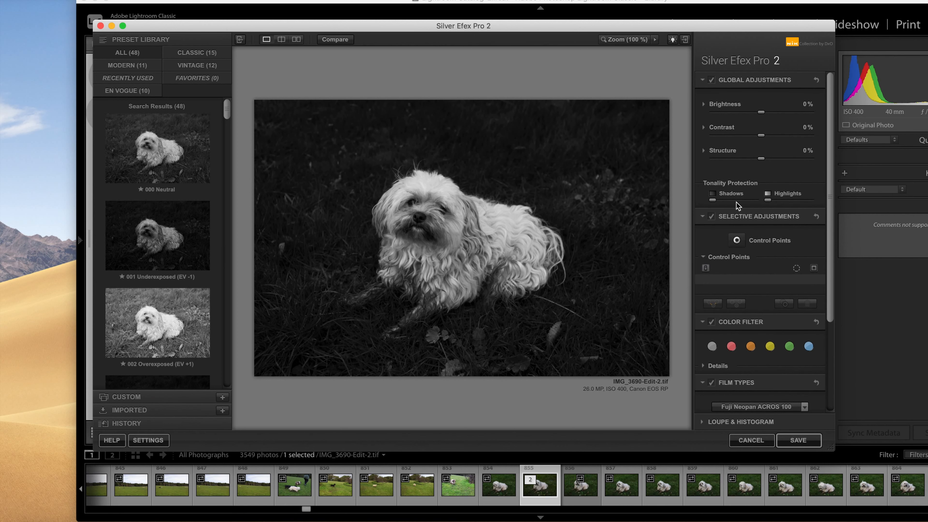
pyautogui.click(736, 245)
pyautogui.click(459, 242)
pyautogui.moveTo(501, 251); pyautogui.dragTo(503, 253)
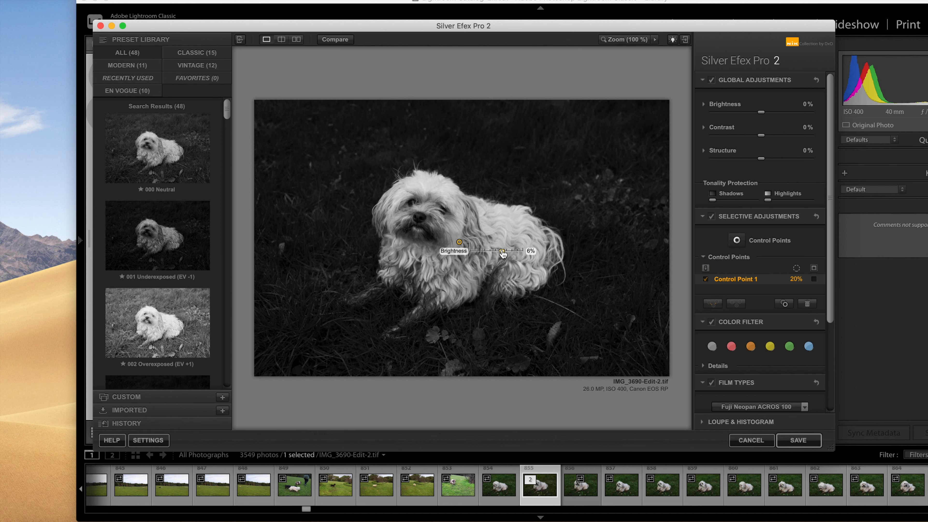
pyautogui.moveTo(461, 243)
pyautogui.mouseDown()
pyautogui.moveTo(427, 238)
pyautogui.moveTo(471, 249)
pyautogui.mouseUp()
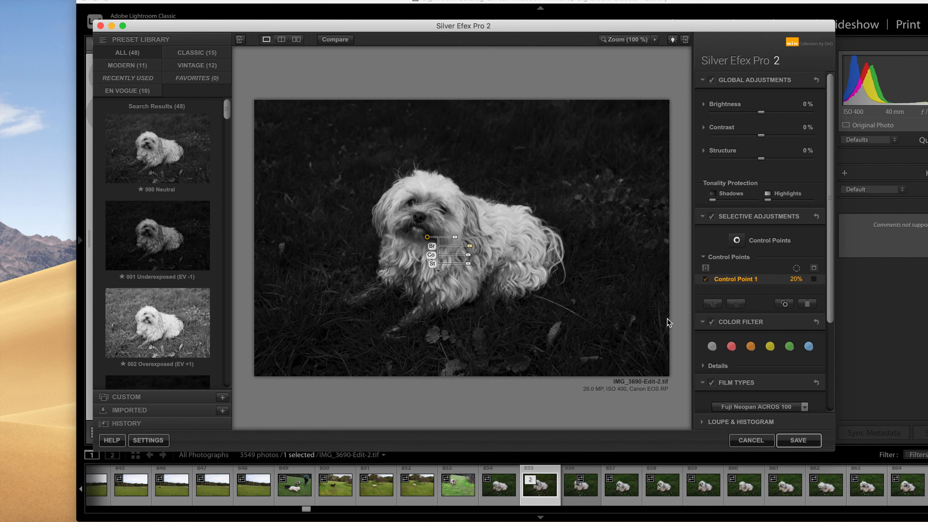
pyautogui.click(680, 321)
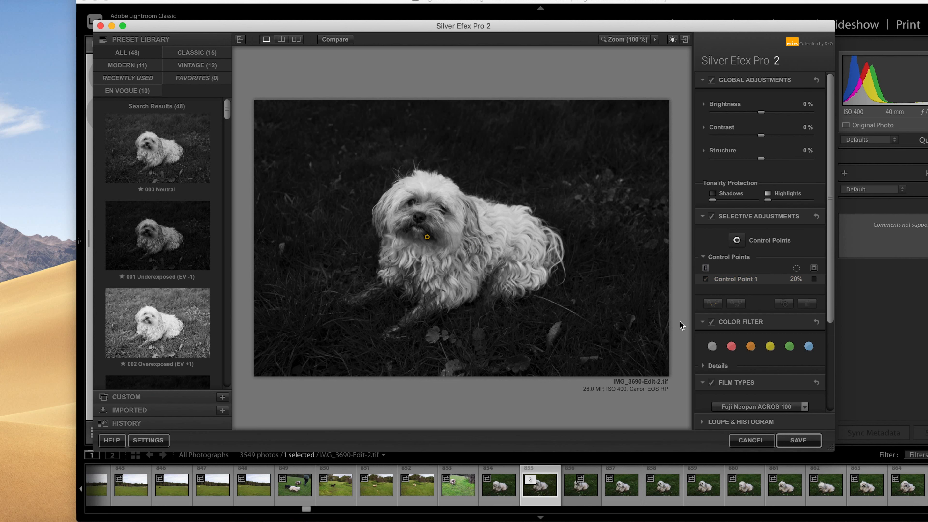
# Save the black and white conversion and open IMG_3690-Edit-2.tif in Lightroom's Develop module in full screen.
pyautogui.click(797, 440)
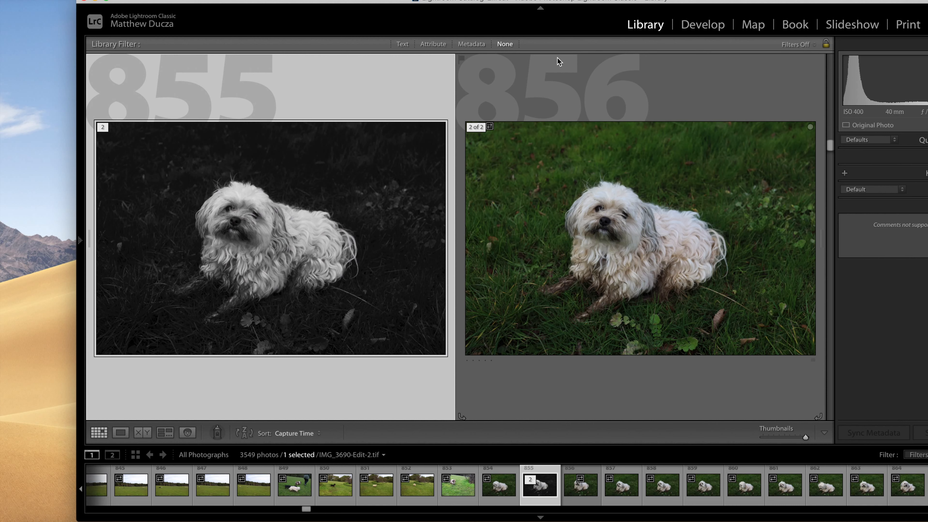
pyautogui.click(697, 29)
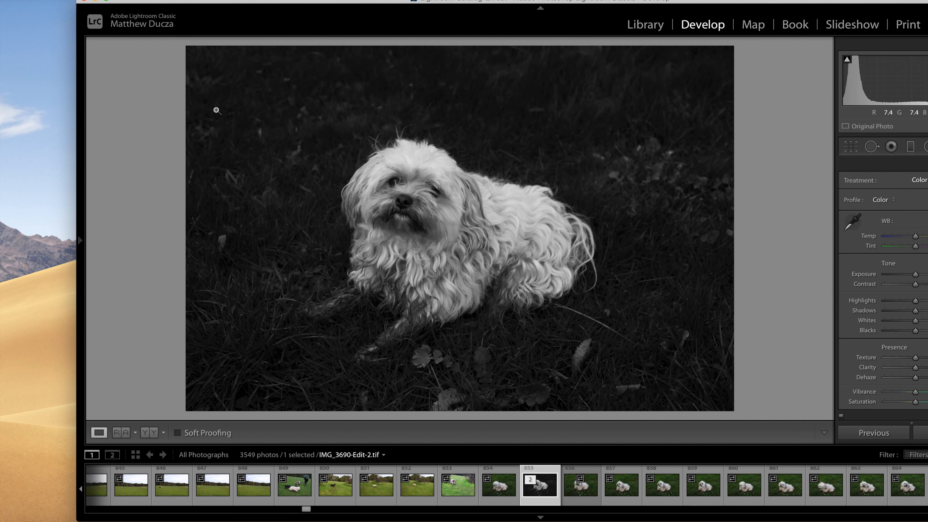
pyautogui.click(109, 2)
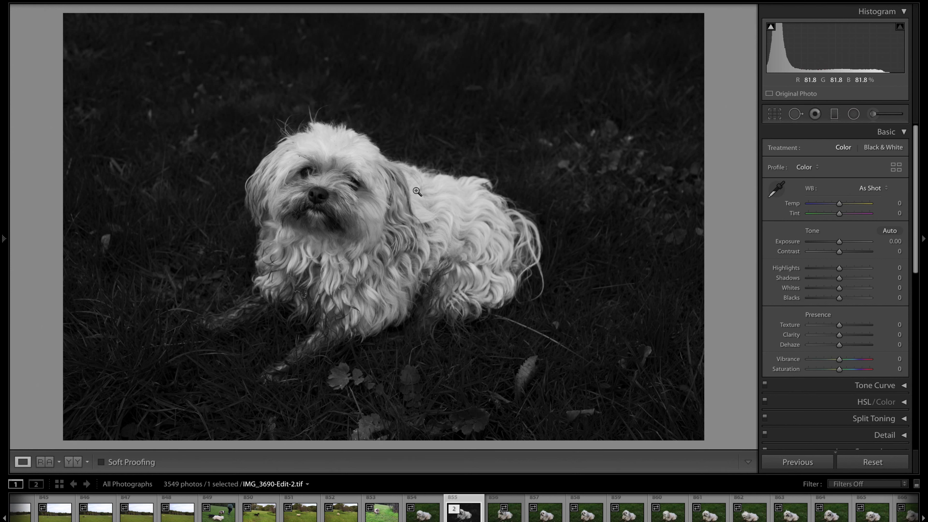
# Start the Adjustment Brush with all effect values reset and paint a mask over the dog's face.
pyautogui.press('k')
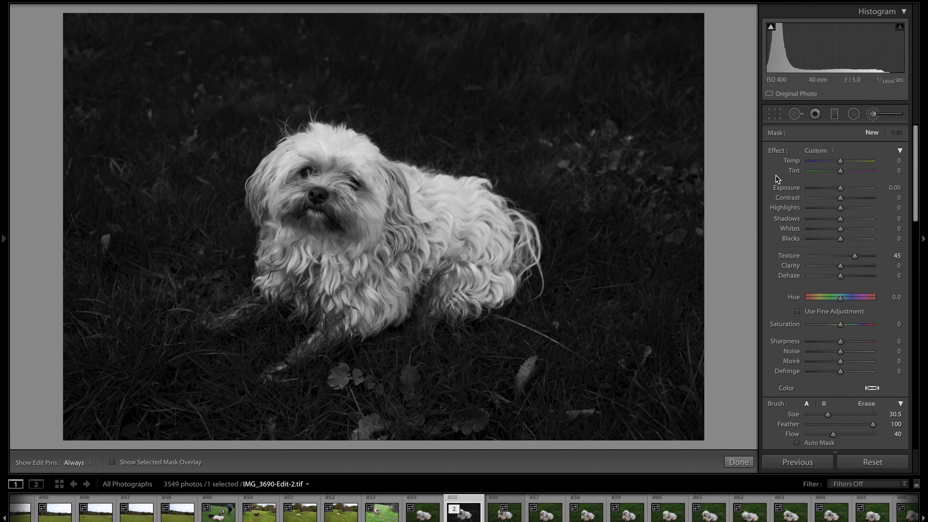
pyautogui.doubleClick(773, 151)
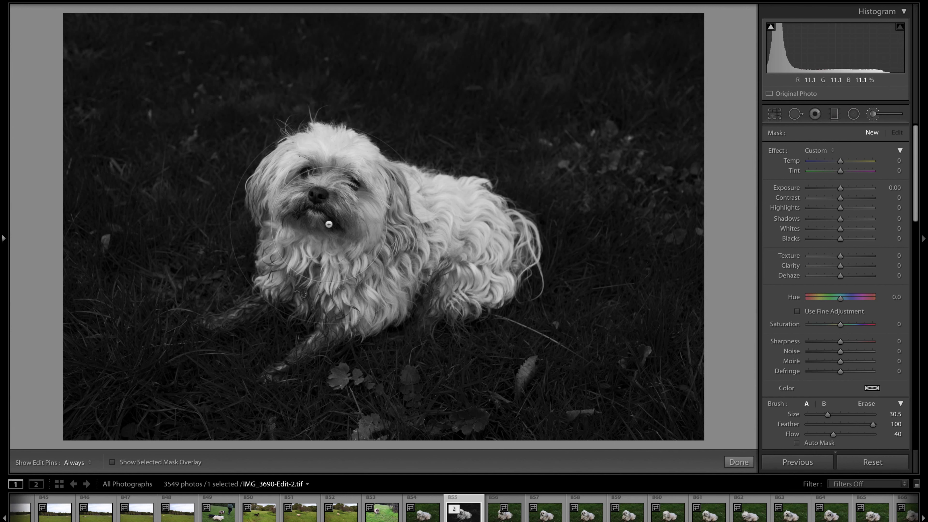
pyautogui.press('h')
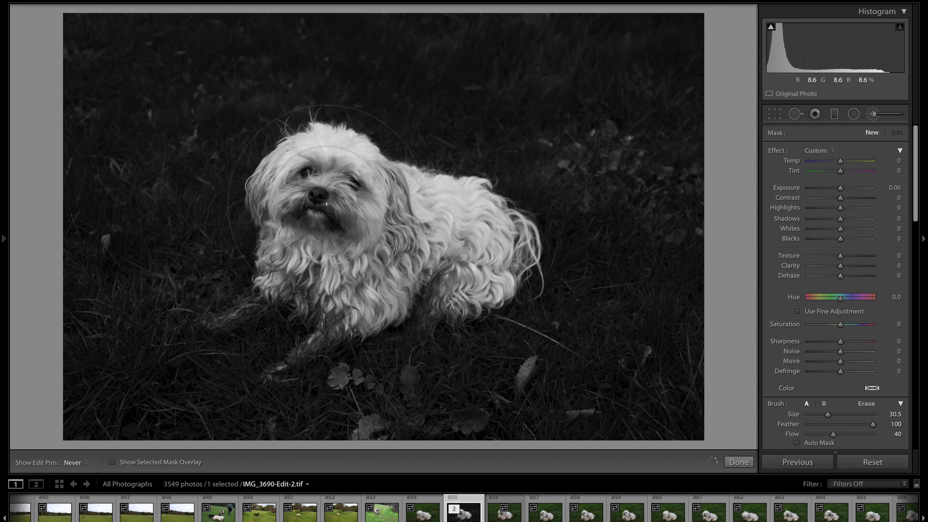
pyautogui.press('h')
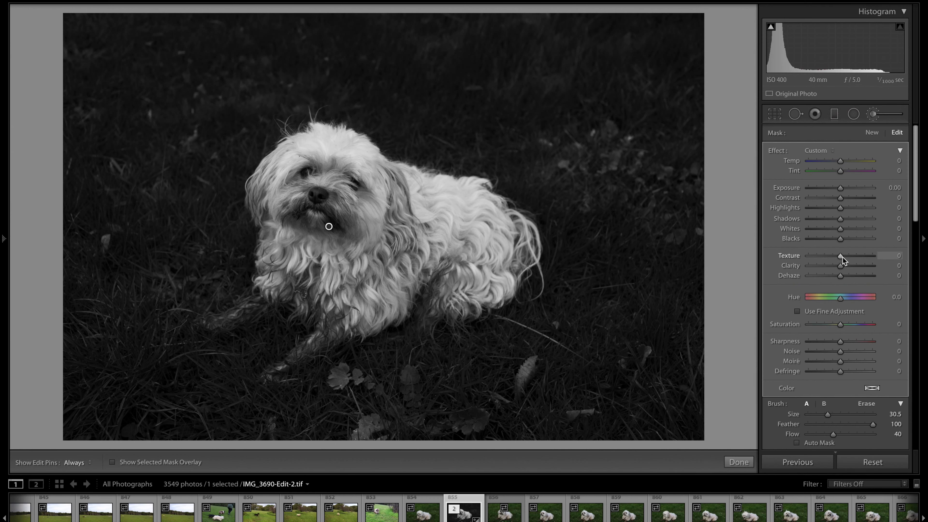
# Set the dog mask's Texture to 100 and brush more of the dog's face, body and front legs into it.
pyautogui.moveTo(845, 257); pyautogui.dragTo(874, 257)
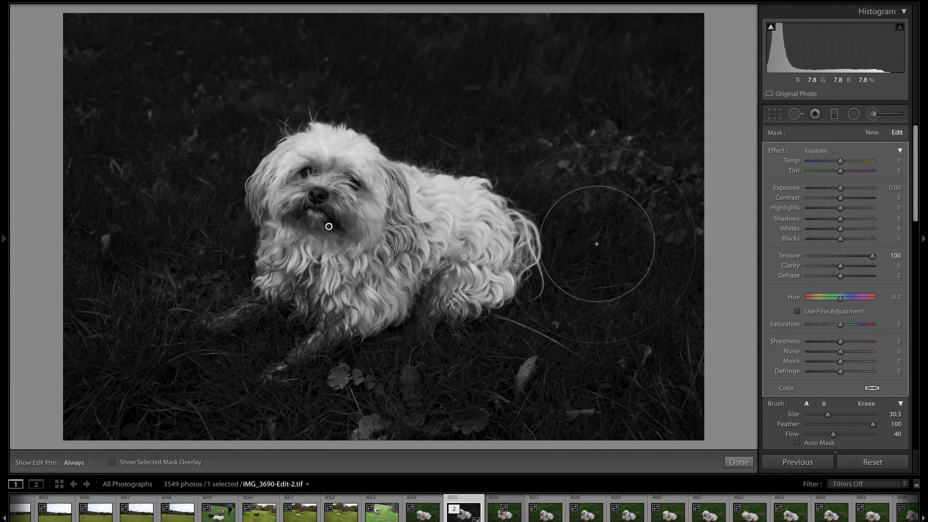
pyautogui.press('h')
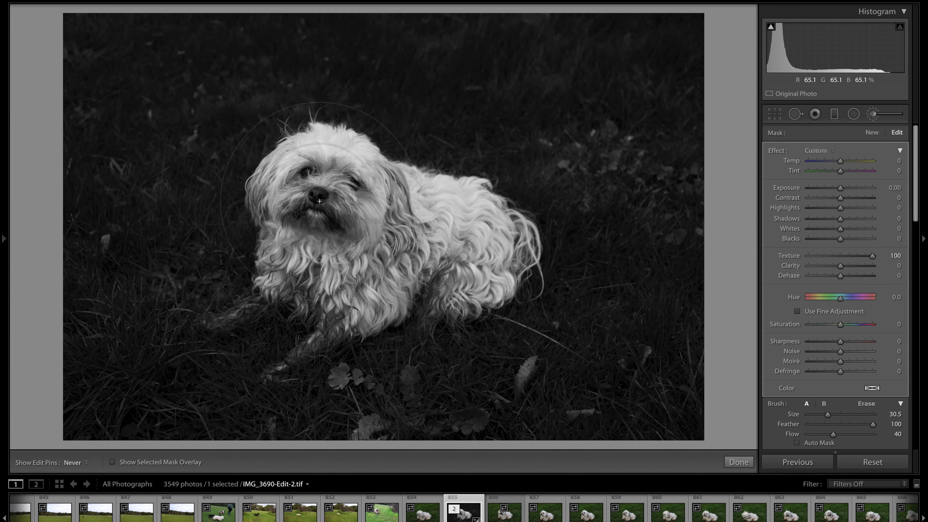
pyautogui.press('h')
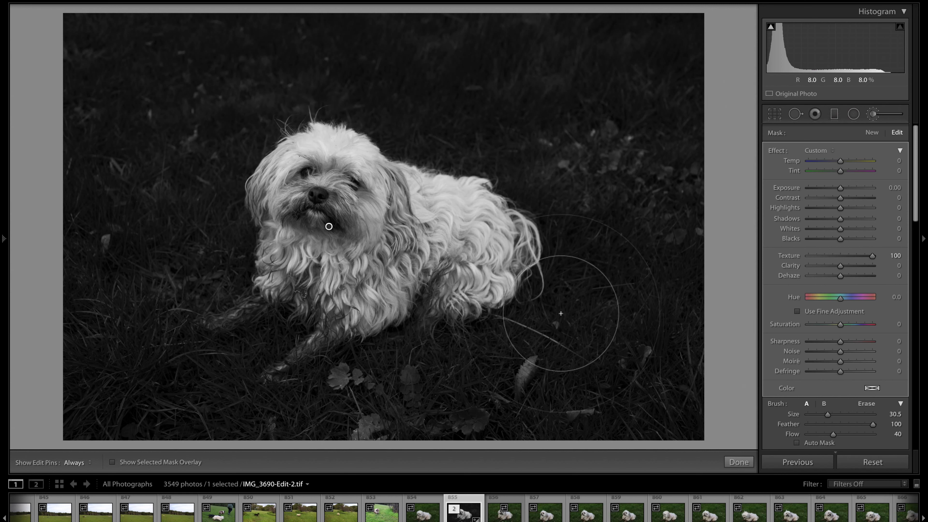
pyautogui.press('h')
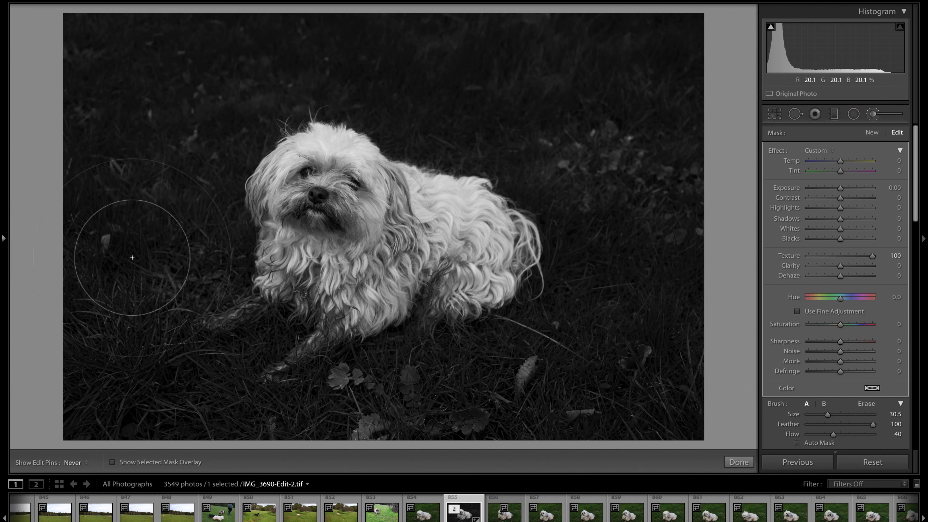
pyautogui.moveTo(190, 354)
pyautogui.mouseDown()
pyautogui.moveTo(209, 356)
pyautogui.moveTo(243, 261)
pyautogui.moveTo(252, 262)
pyautogui.moveTo(257, 290)
pyautogui.moveTo(260, 214)
pyautogui.moveTo(325, 157)
pyautogui.mouseUp()
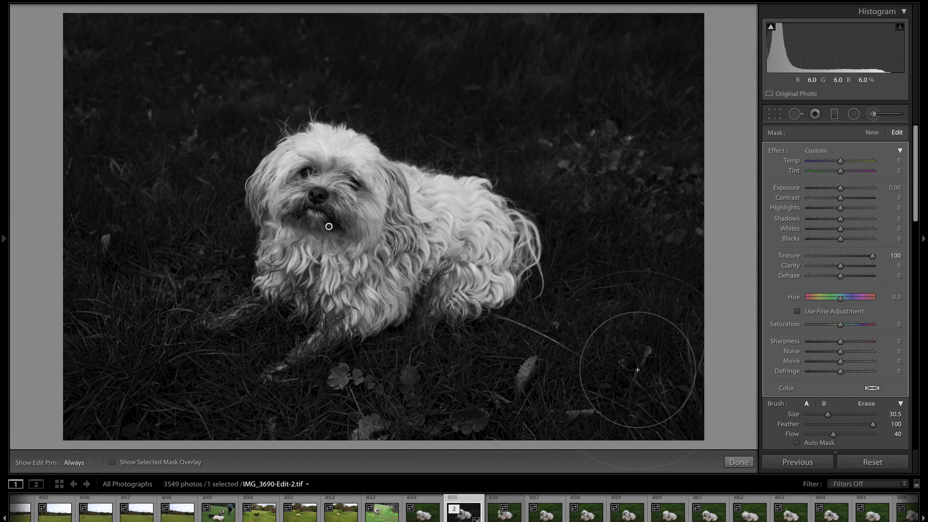
# Brush a new mask over the foreground grass with Highlights at 45, and raise its Clarity strongly.
pyautogui.click(872, 132)
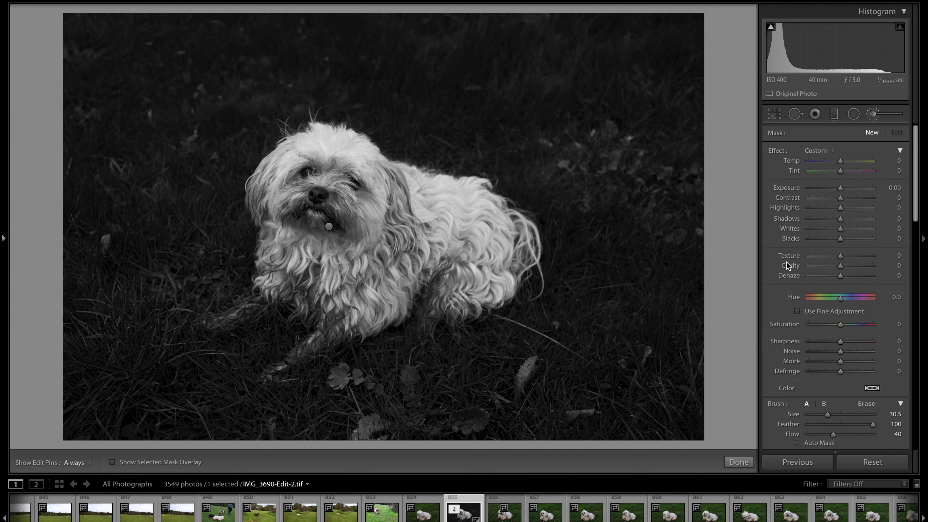
pyautogui.moveTo(839, 268)
pyautogui.mouseDown()
pyautogui.moveTo(860, 268)
pyautogui.moveTo(842, 266)
pyautogui.mouseUp()
pyautogui.moveTo(841, 209); pyautogui.dragTo(855, 211)
pyautogui.press('h')
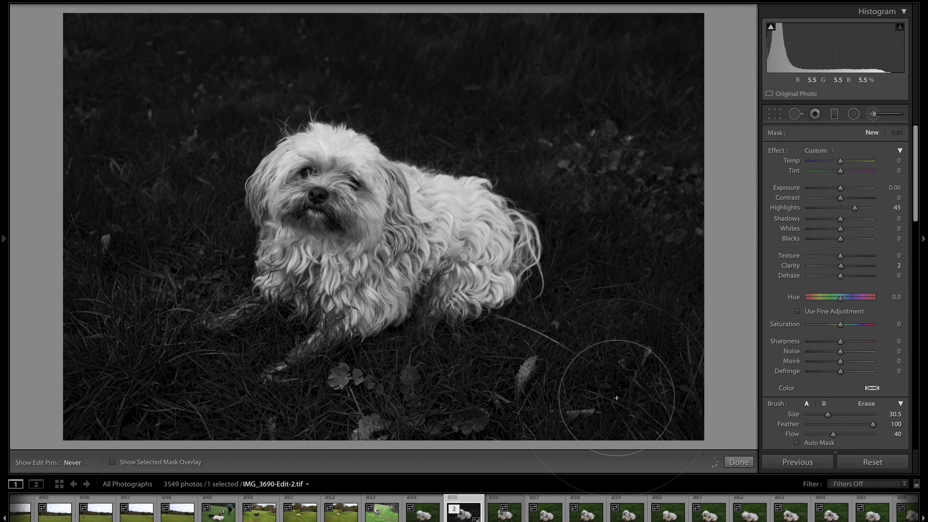
pyautogui.press('h')
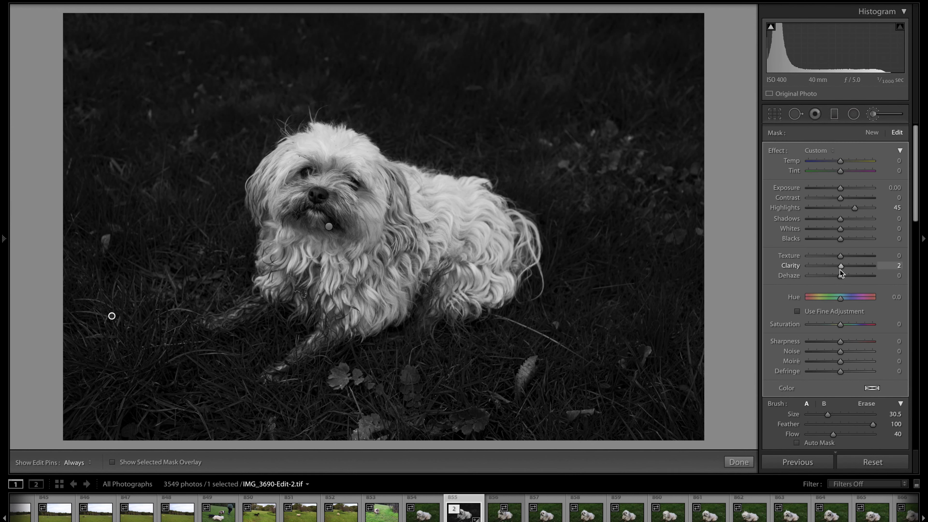
pyautogui.moveTo(840, 267); pyautogui.dragTo(890, 271)
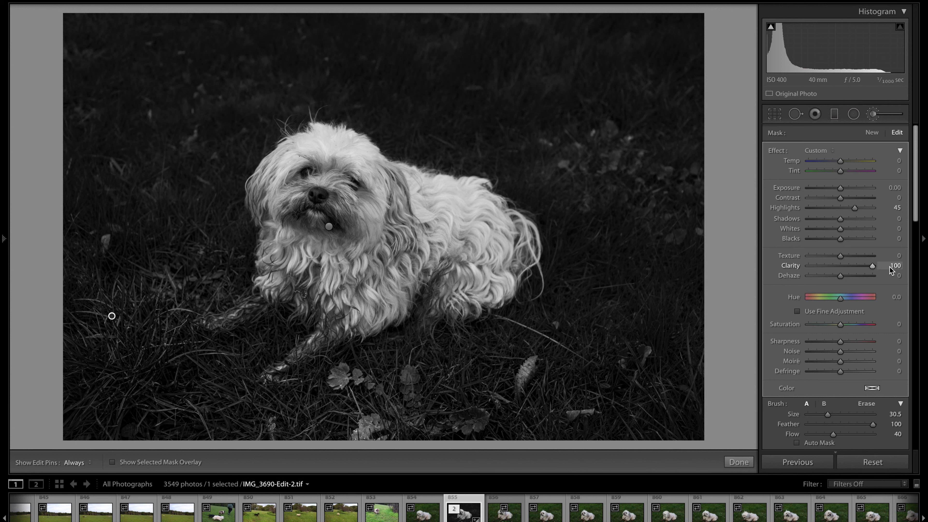
pyautogui.moveTo(869, 266)
pyautogui.mouseDown()
pyautogui.moveTo(853, 266)
pyautogui.moveTo(878, 266)
pyautogui.moveTo(864, 266)
pyautogui.mouseUp()
# Start a new brush mask with reset effects and Clarity 22, and paint it over the dog's face and body.
pyautogui.click(873, 134)
pyautogui.doubleClick(774, 152)
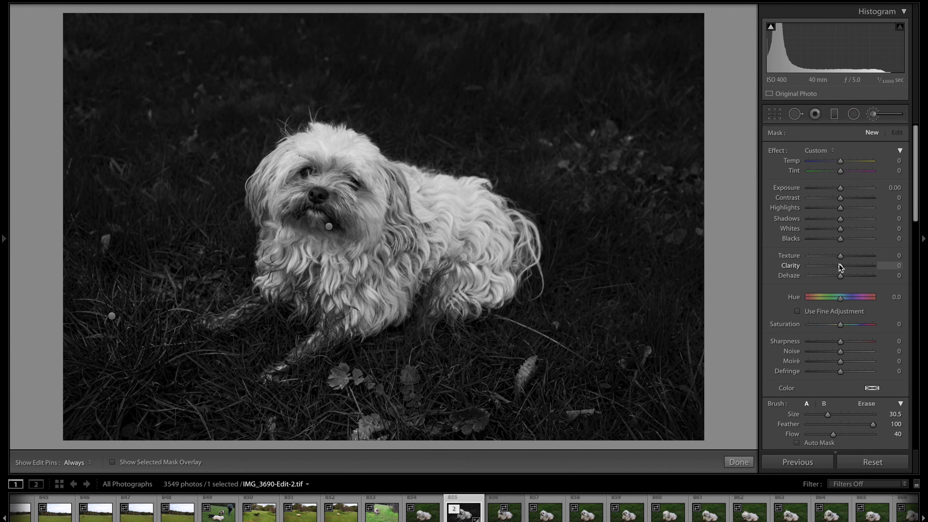
pyautogui.moveTo(846, 265); pyautogui.dragTo(848, 265)
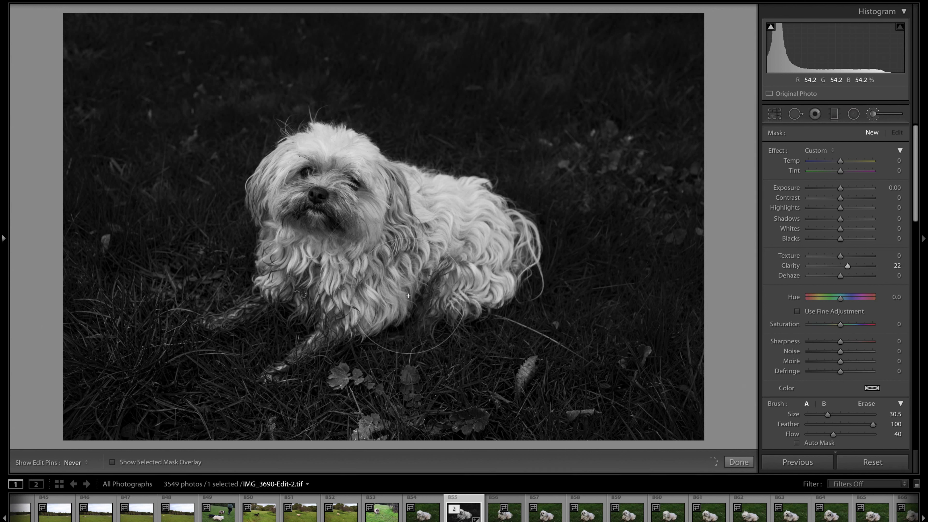
pyautogui.press('h')
pyautogui.press('h')
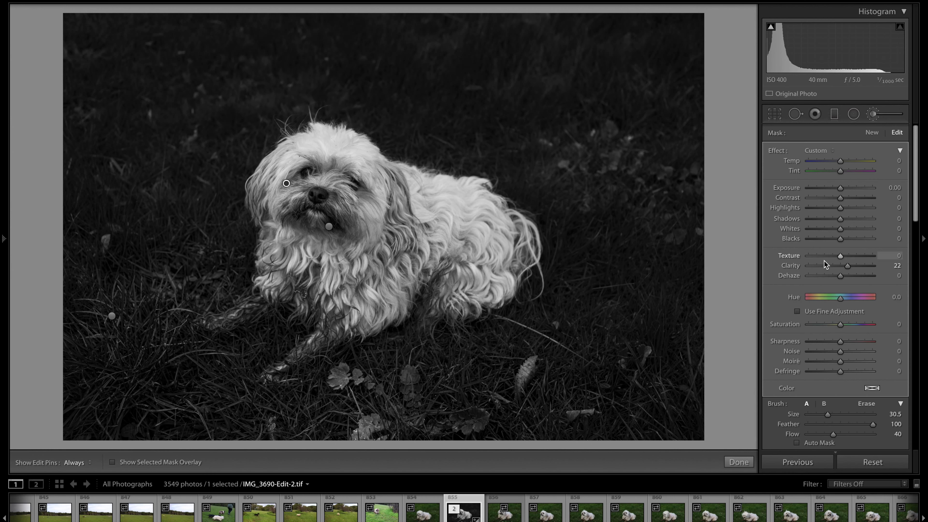
# Set the Clarity of the dog's face and body mask to 45 and its Highlights to 5.
pyautogui.moveTo(868, 271); pyautogui.dragTo(887, 272)
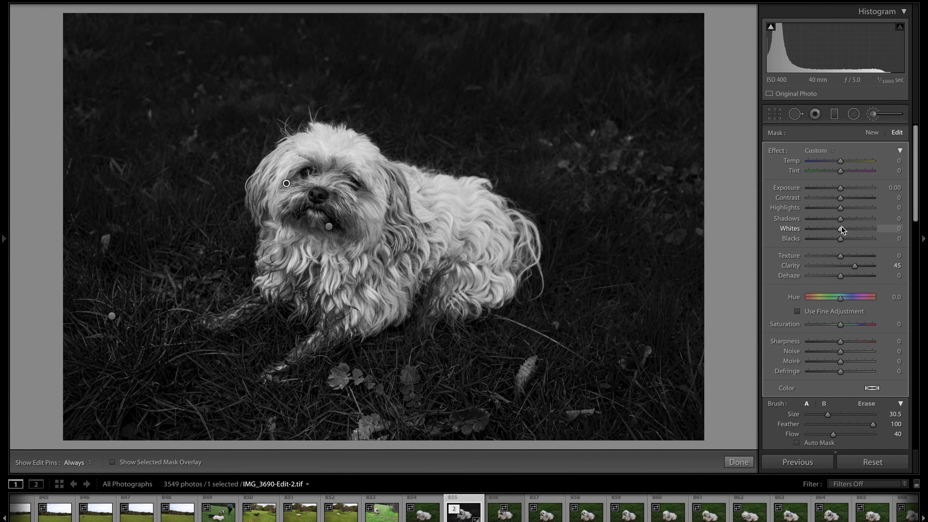
pyautogui.moveTo(841, 211); pyautogui.dragTo(853, 213)
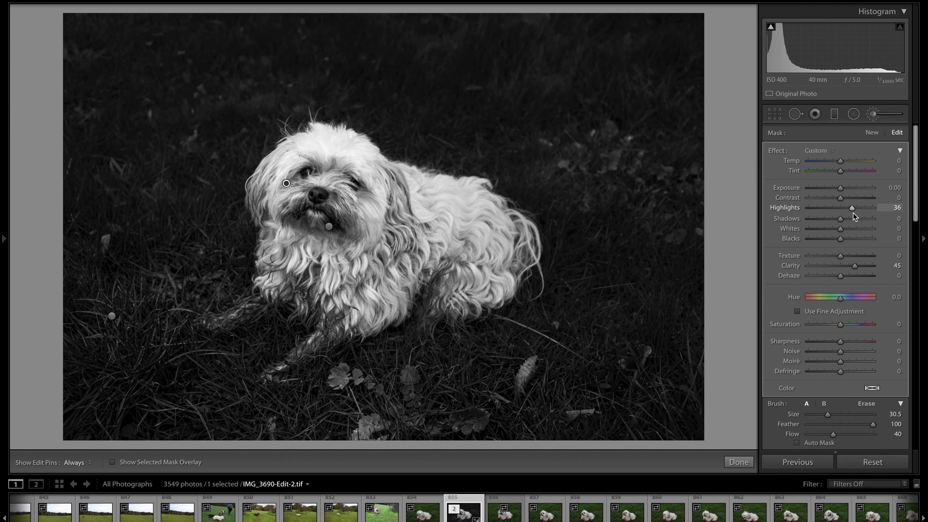
pyautogui.moveTo(852, 212); pyautogui.dragTo(844, 213)
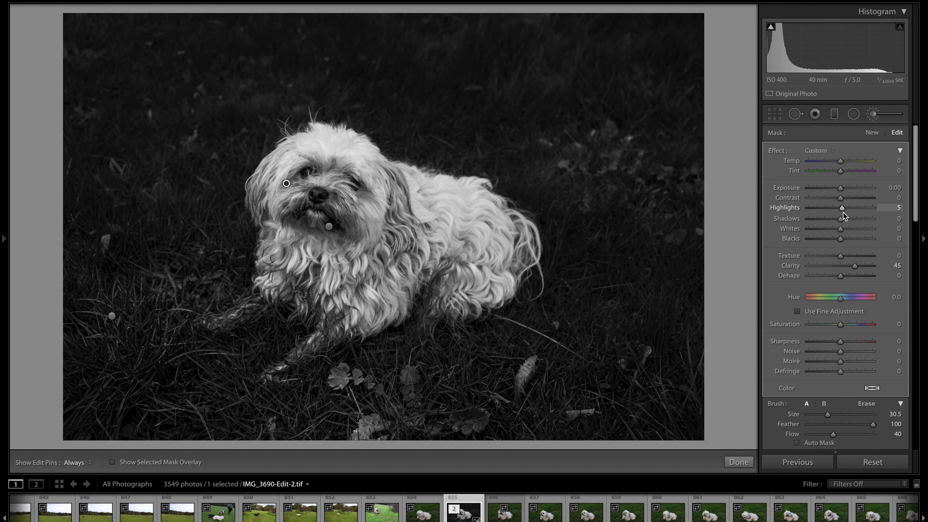
# Brush a new mask with reset effects over the dog's chest and front legs, and set its Highlights to 51.
pyautogui.click(868, 134)
pyautogui.doubleClick(777, 152)
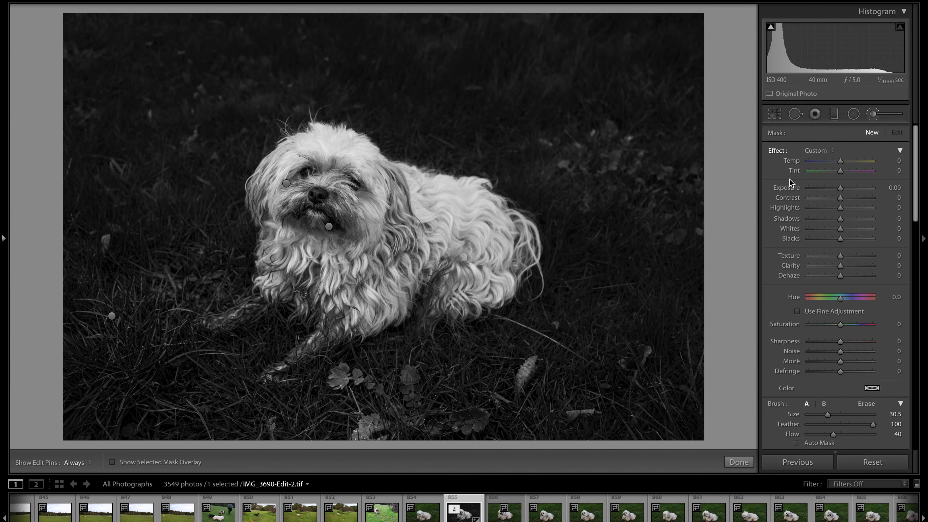
pyautogui.moveTo(840, 209); pyautogui.dragTo(845, 209)
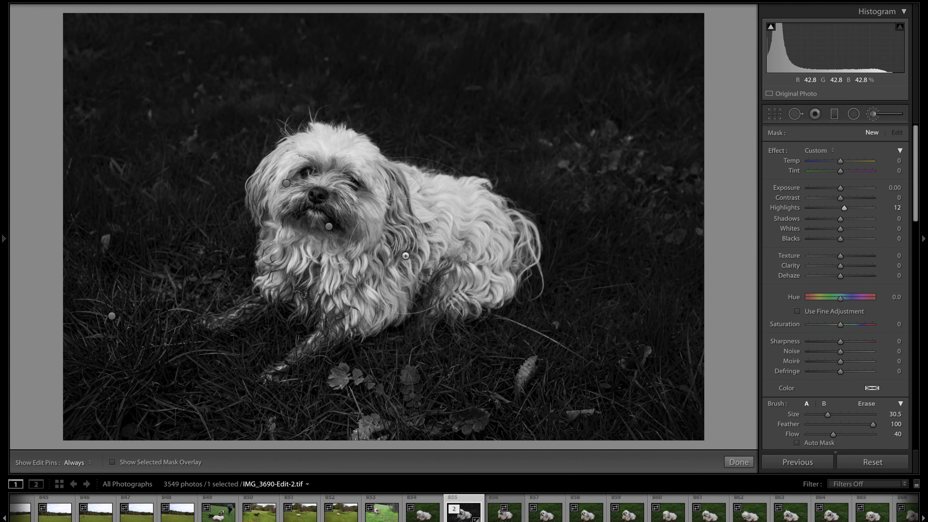
pyautogui.press('h')
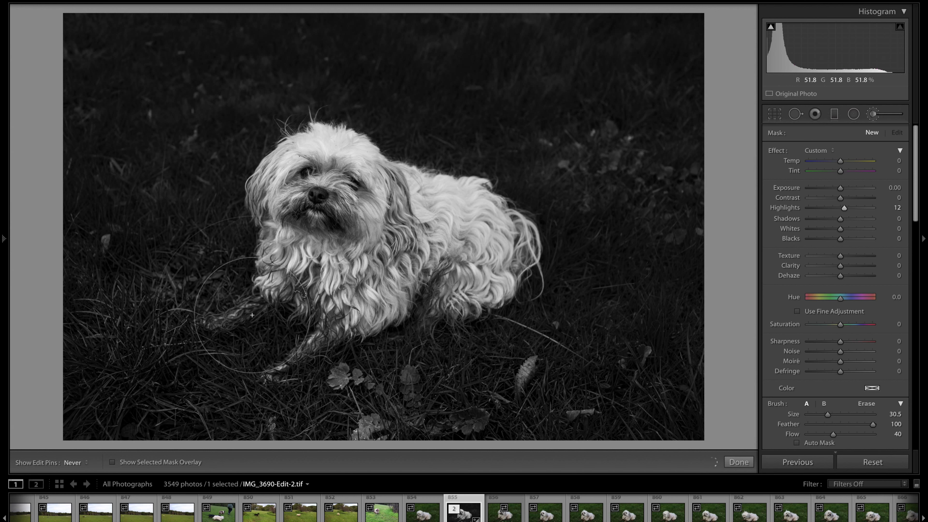
pyautogui.moveTo(319, 322); pyautogui.dragTo(324, 324)
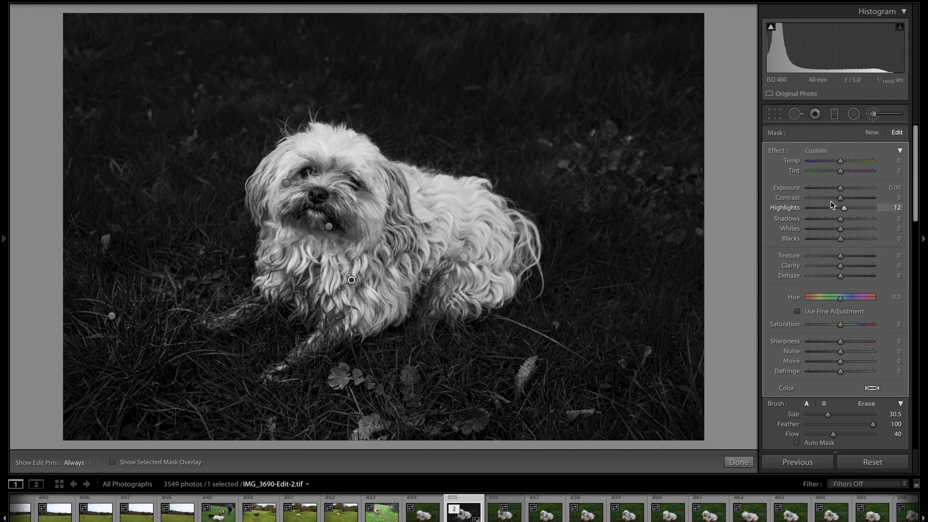
pyautogui.moveTo(846, 210); pyautogui.dragTo(859, 209)
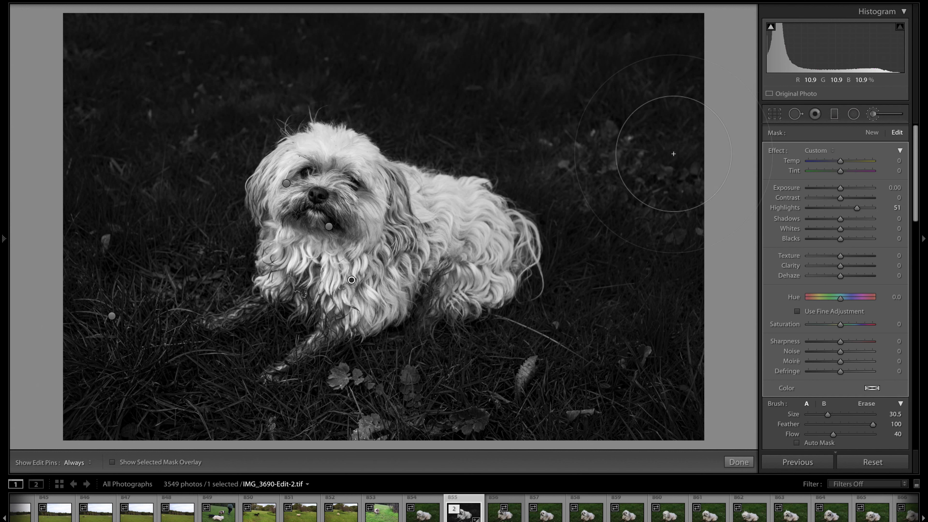
# Brush a new mask with Exposure −4.00 over the background grass behind the dog, up to both upper corners of the photo.
pyautogui.click(873, 133)
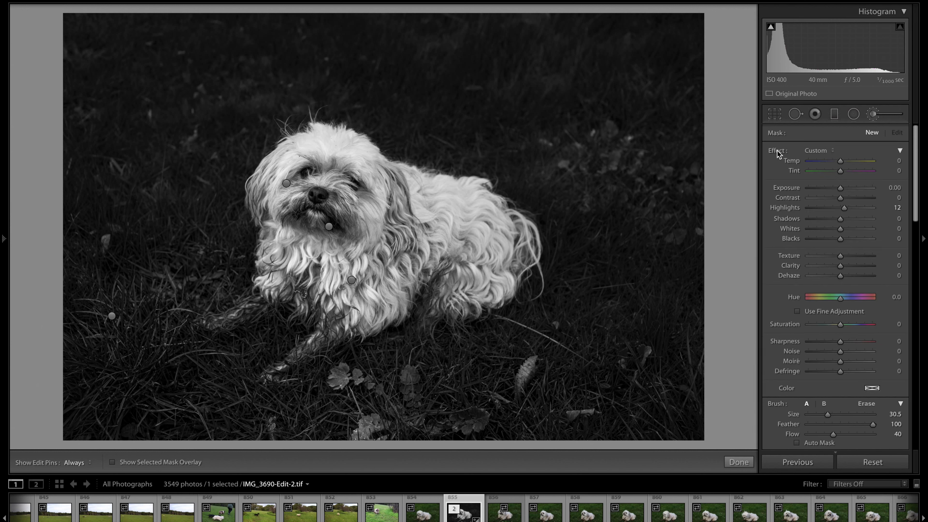
pyautogui.moveTo(842, 189); pyautogui.dragTo(810, 188)
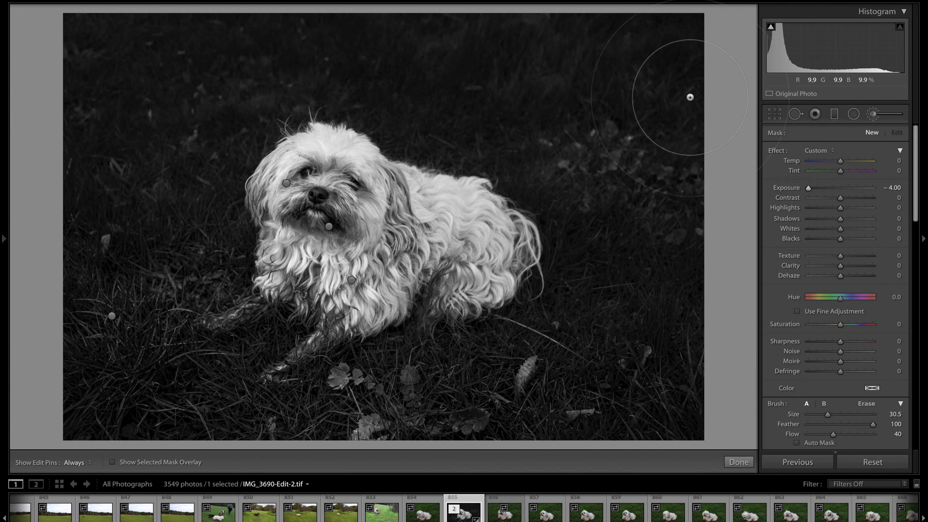
pyautogui.press('h')
pyautogui.moveTo(574, 92)
pyautogui.mouseDown()
pyautogui.moveTo(615, 180)
pyautogui.moveTo(603, 90)
pyautogui.moveTo(462, 41)
pyautogui.moveTo(647, 130)
pyautogui.moveTo(659, 191)
pyautogui.moveTo(659, 92)
pyautogui.moveTo(621, 59)
pyautogui.mouseUp()
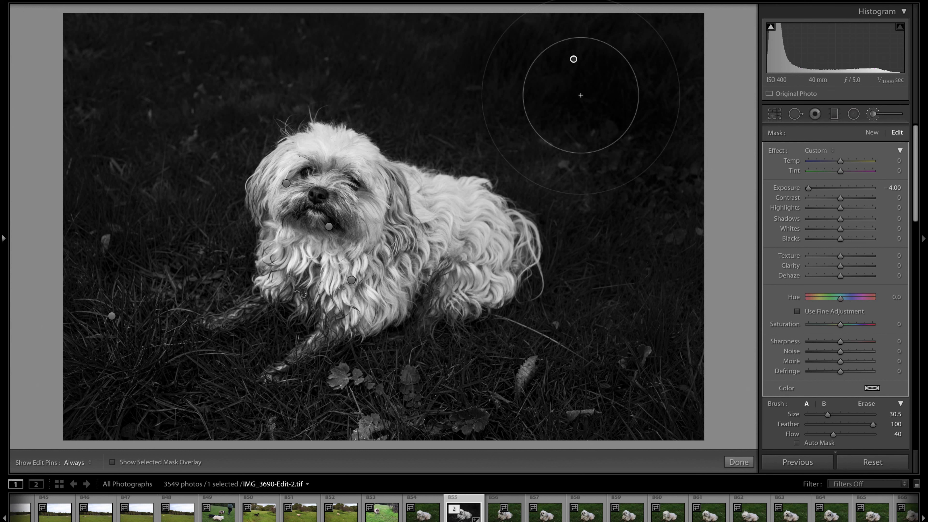
pyautogui.press('h')
pyautogui.moveTo(163, 71)
pyautogui.mouseDown()
pyautogui.moveTo(205, 62)
pyautogui.moveTo(228, 42)
pyautogui.moveTo(91, 43)
pyautogui.mouseUp()
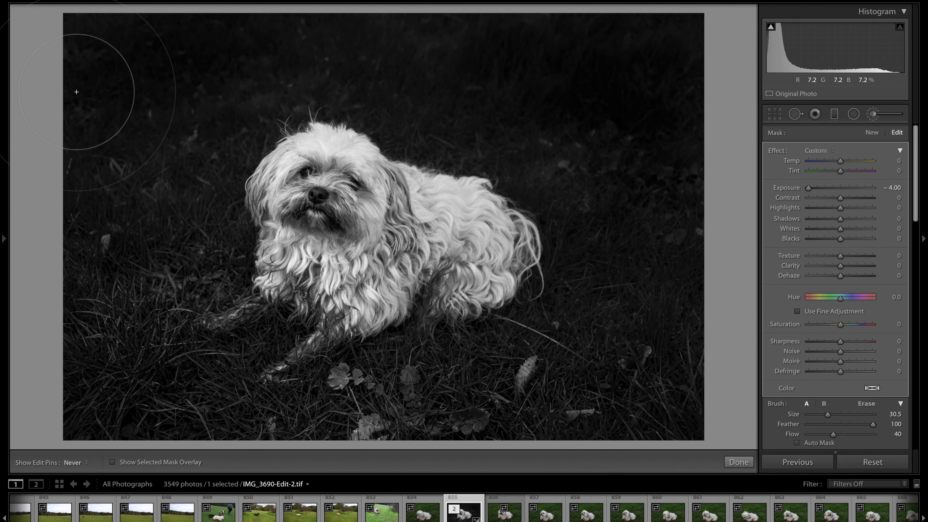
pyautogui.press('h')
pyautogui.press('h')
pyautogui.press('h')
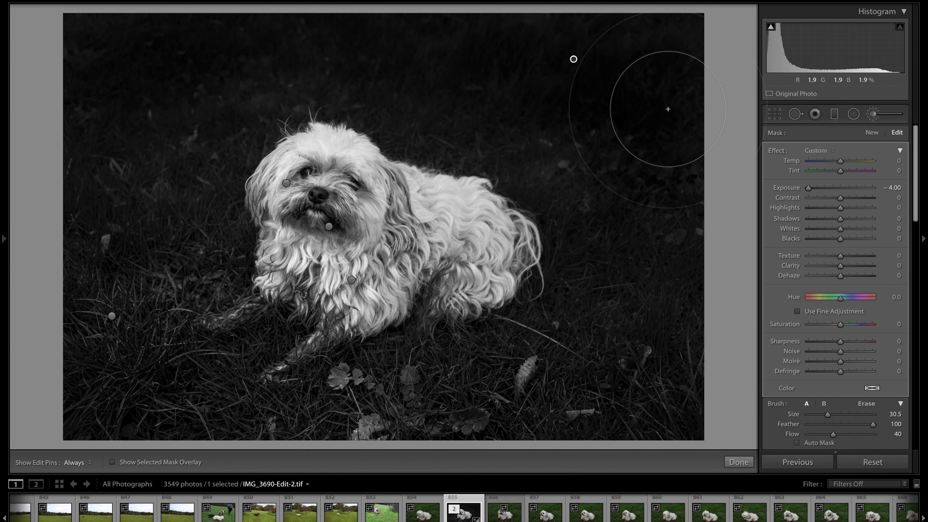
# Start a new brush mask with reset effects and paint it over the fur on the dog's back.
pyautogui.click(872, 132)
pyautogui.doubleClick(769, 151)
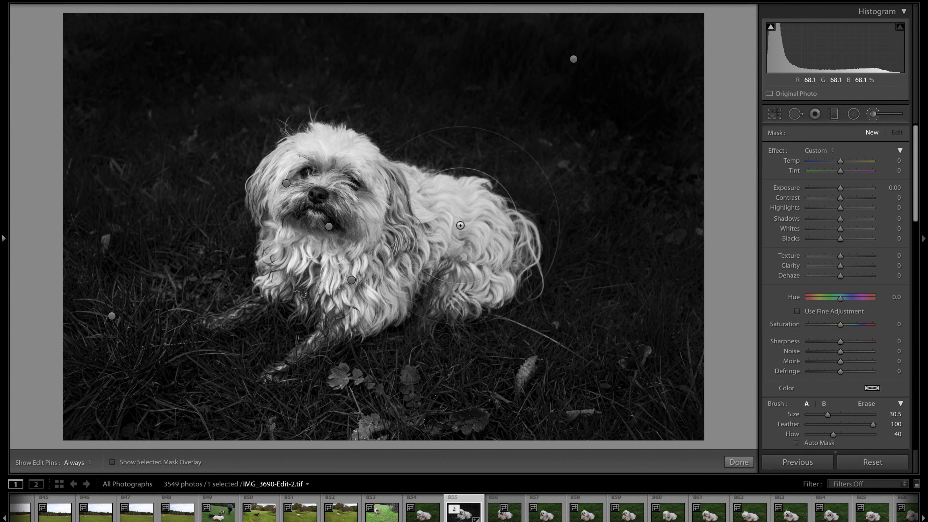
pyautogui.press('h')
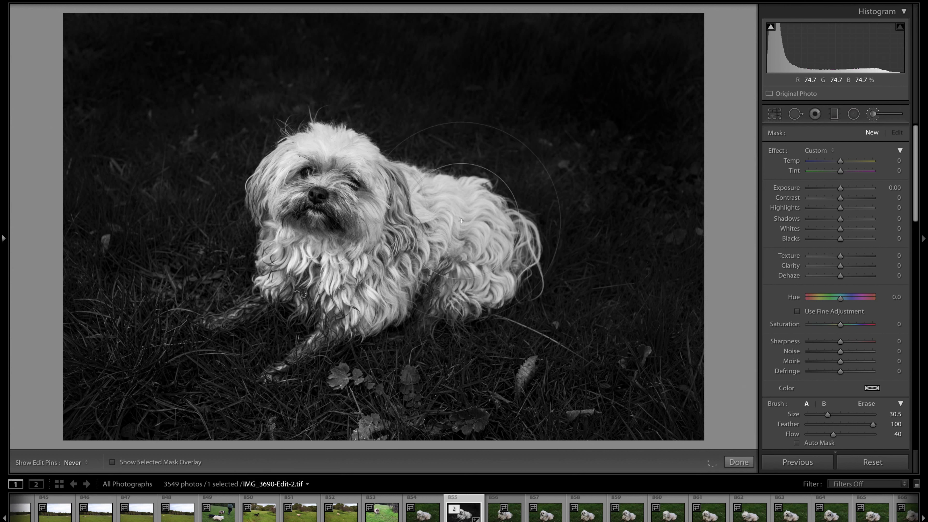
pyautogui.press('h')
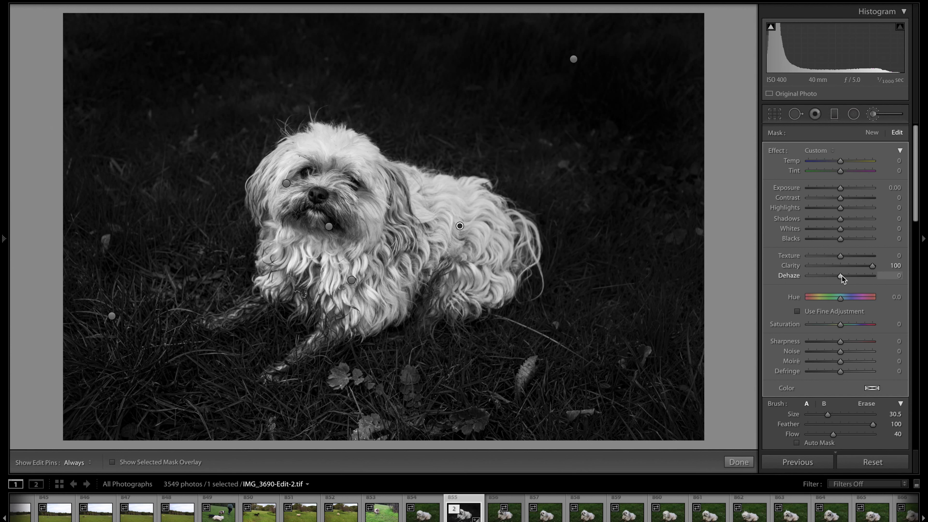
# Set the Dehaze of the dog's back mask to 100 and its Clarity to 49.
pyautogui.moveTo(842, 274); pyautogui.dragTo(874, 277)
pyautogui.moveTo(822, 279); pyautogui.dragTo(852, 269)
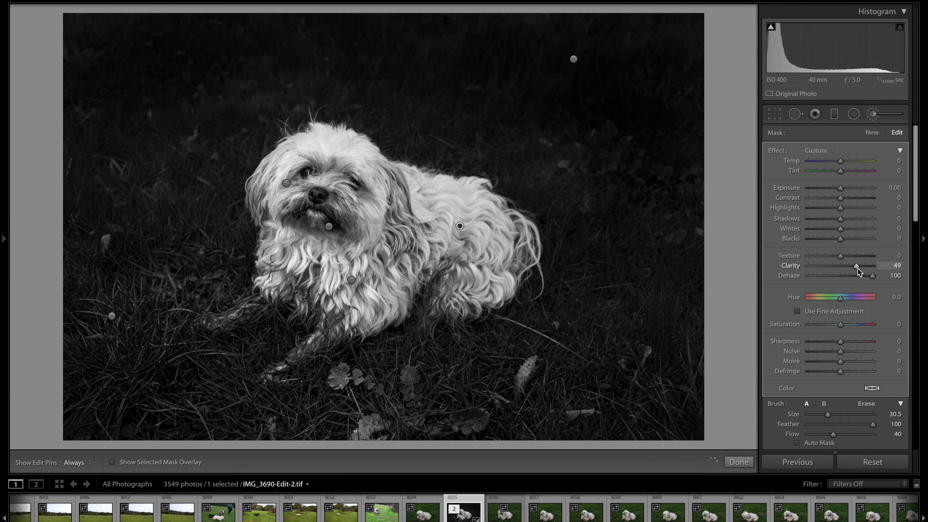
pyautogui.moveTo(856, 275); pyautogui.dragTo(872, 278)
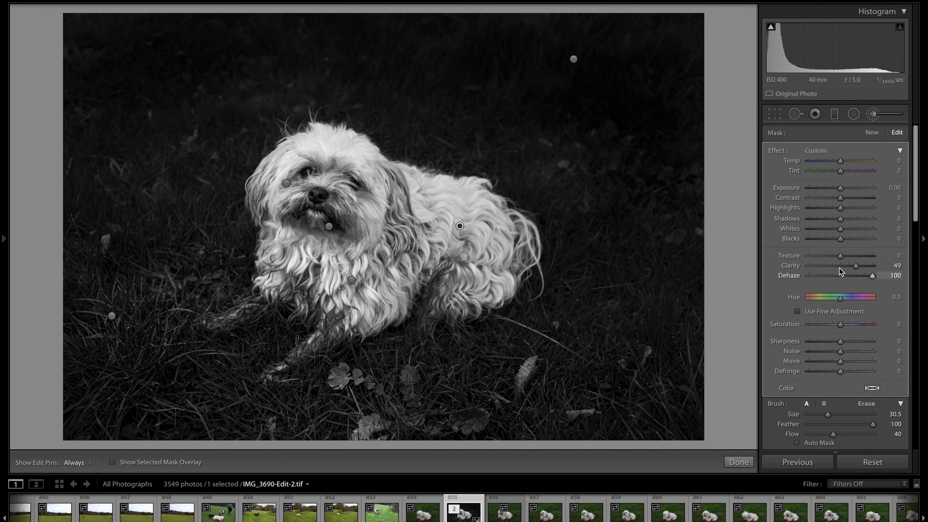
# Brush a new mask over the top of the dog's head with Highlights at −39 and Shadows at 2, and finish the brush.
pyautogui.click(863, 132)
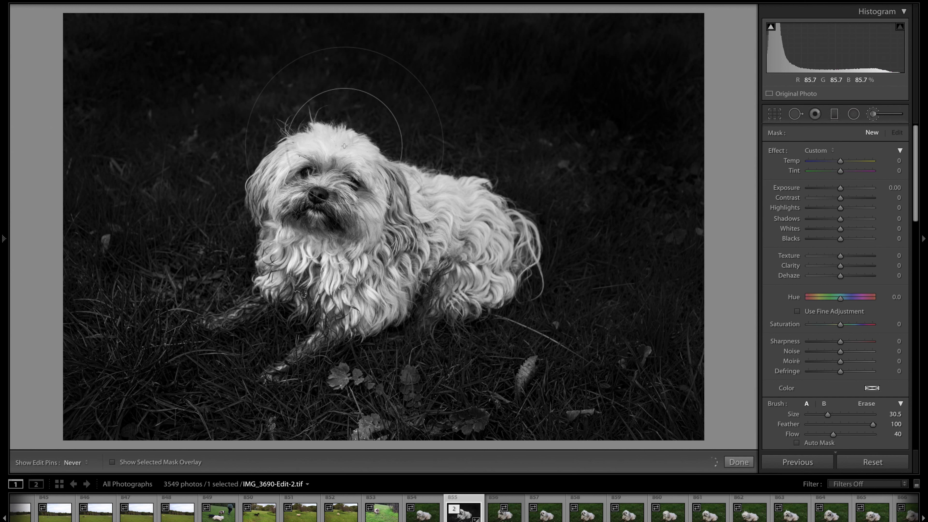
pyautogui.moveTo(325, 140); pyautogui.dragTo(460, 141)
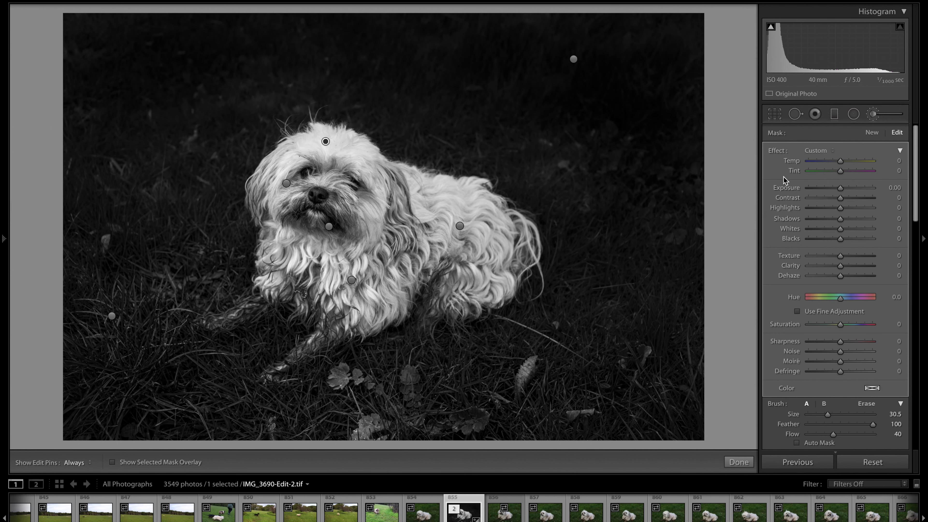
pyautogui.moveTo(838, 218)
pyautogui.mouseDown()
pyautogui.moveTo(806, 212)
pyautogui.moveTo(829, 215)
pyautogui.mouseUp()
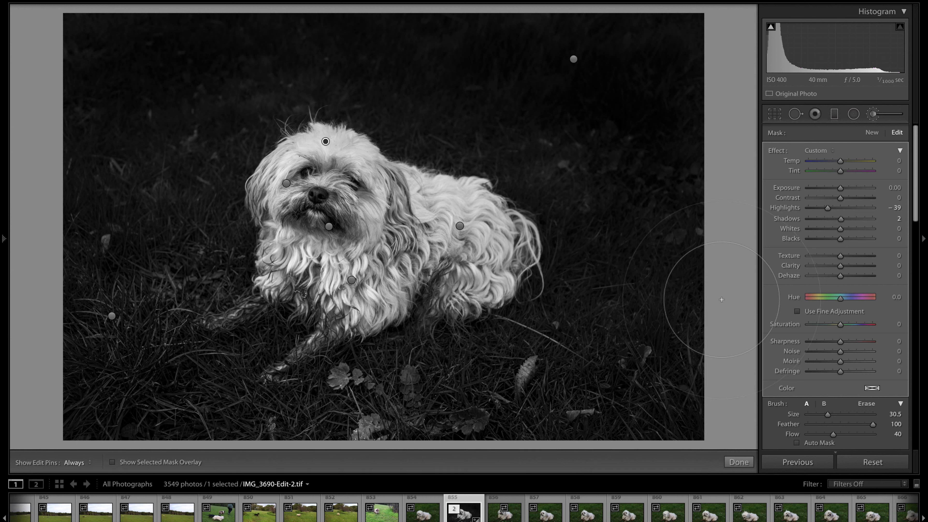
pyautogui.click(738, 462)
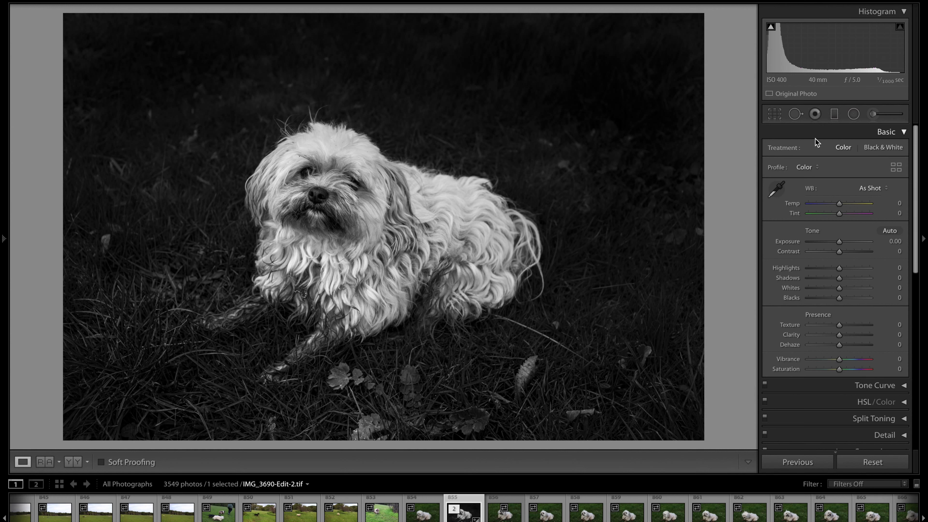
# Brush a new mask with Exposure −4.00 over the grass behind the dog, reducing the brush size to 18.3 near the head.
pyautogui.press('k')
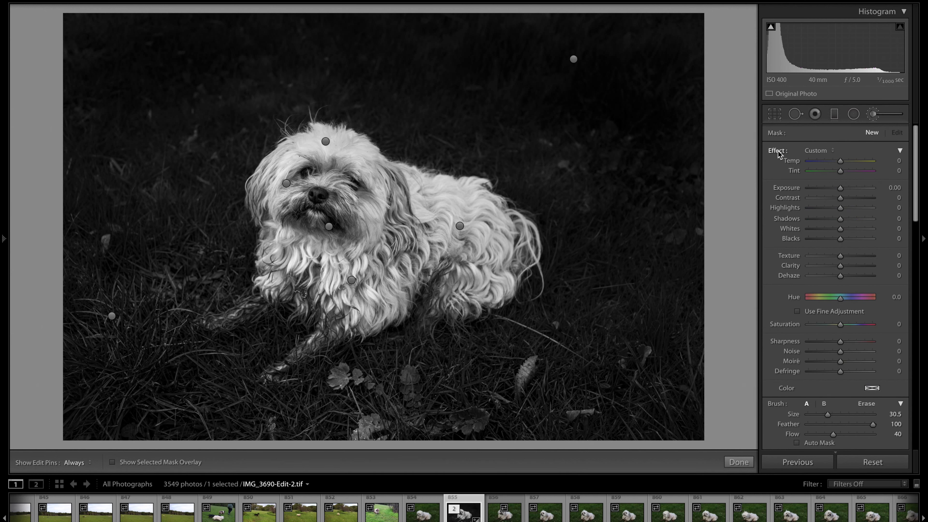
pyautogui.moveTo(841, 191); pyautogui.dragTo(808, 191)
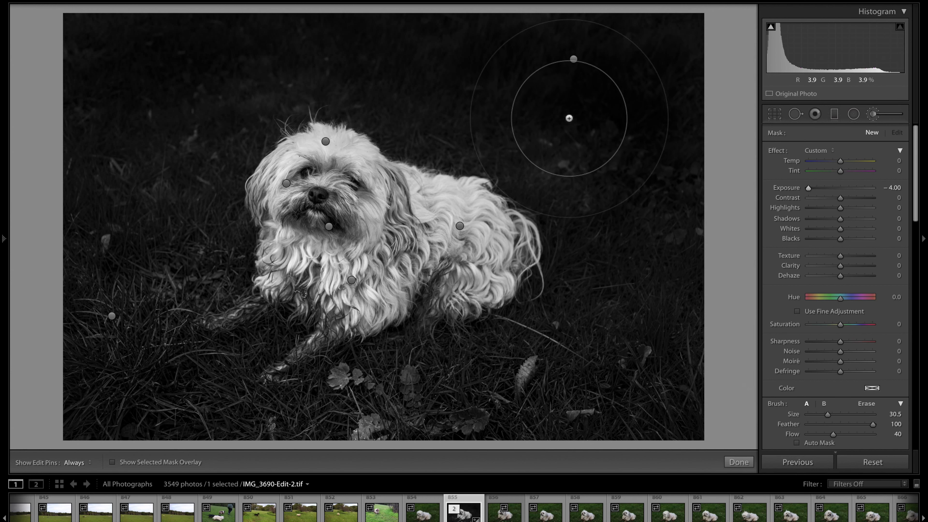
pyautogui.press('h')
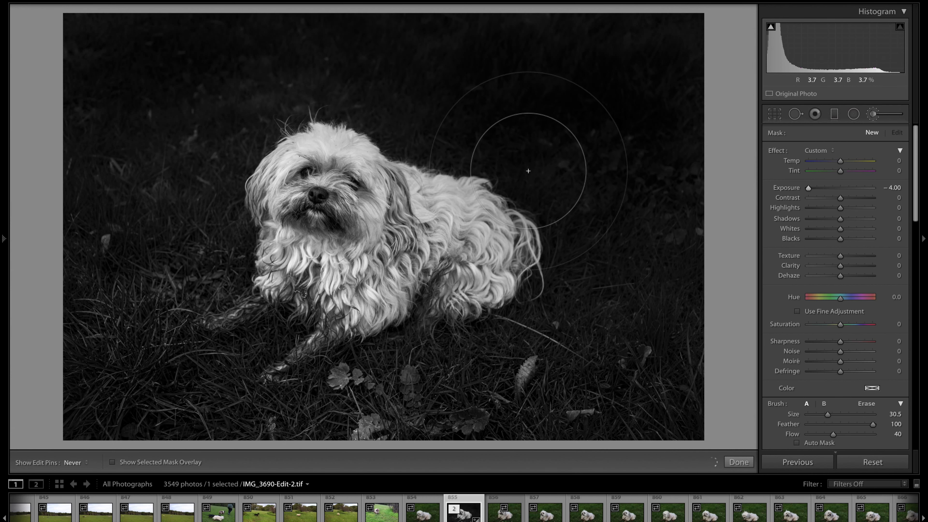
pyautogui.press('h')
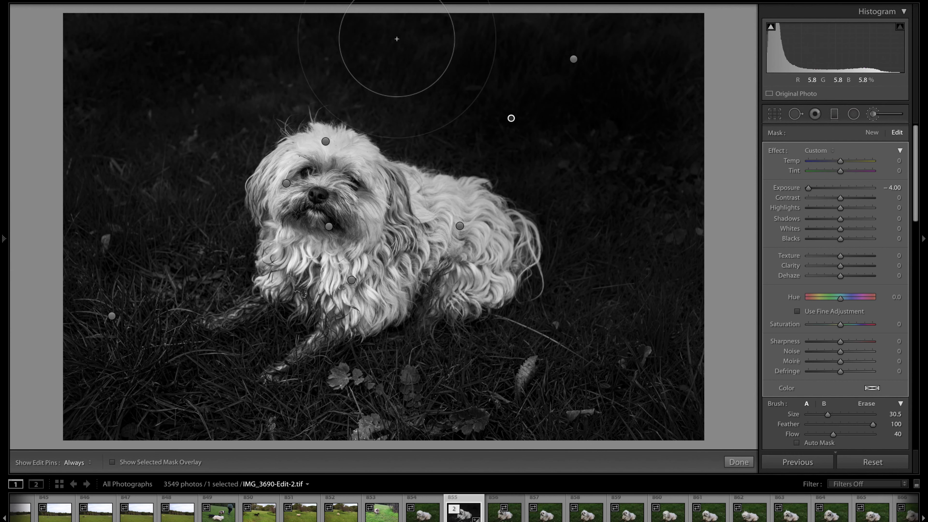
pyautogui.moveTo(829, 417); pyautogui.dragTo(820, 417)
pyautogui.press('h')
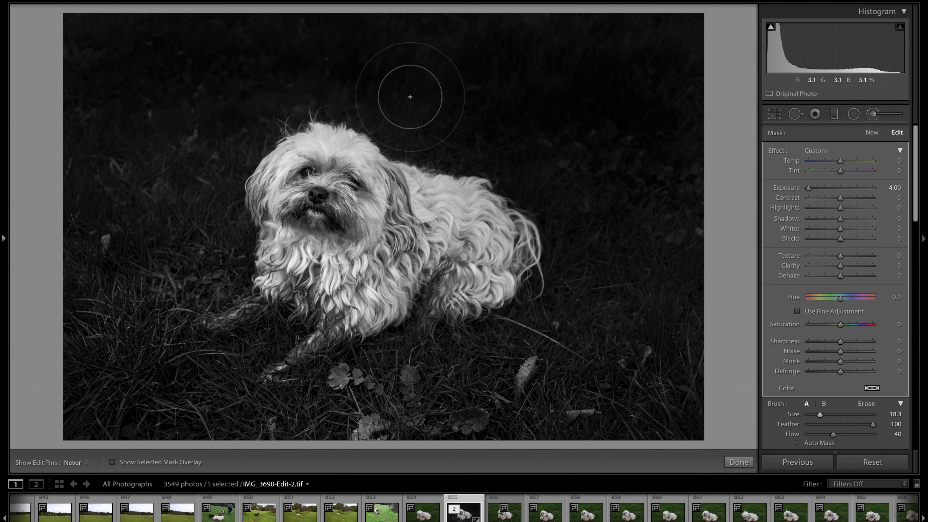
pyautogui.press('h')
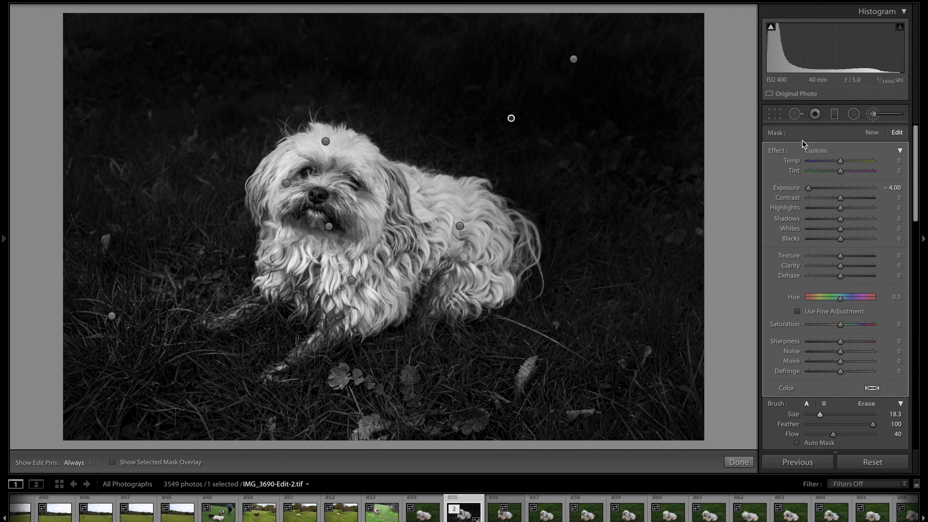
# Brush a new mask with reset effects, size 7.7 and Highlights 47 over the dog's eyes, and set its Clarity to 100.
pyautogui.click(872, 133)
pyautogui.doubleClick(781, 153)
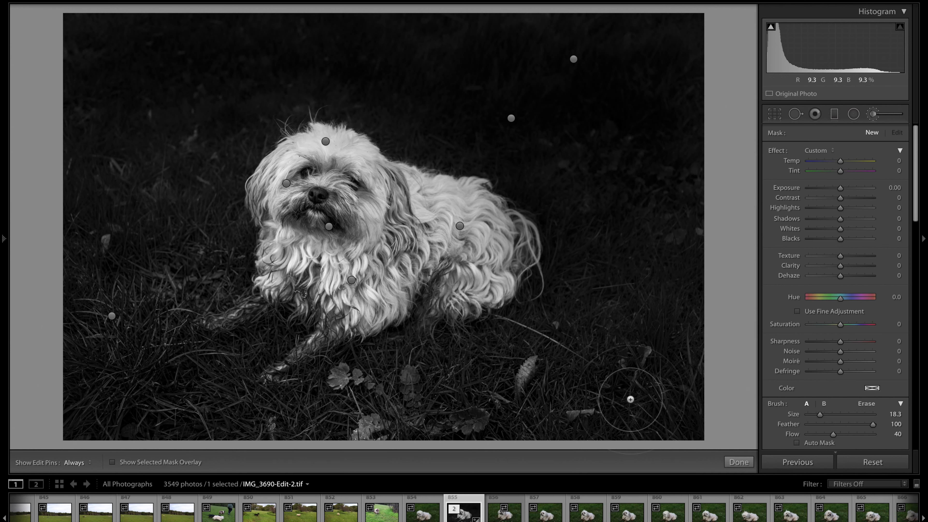
pyautogui.moveTo(820, 415); pyautogui.dragTo(813, 417)
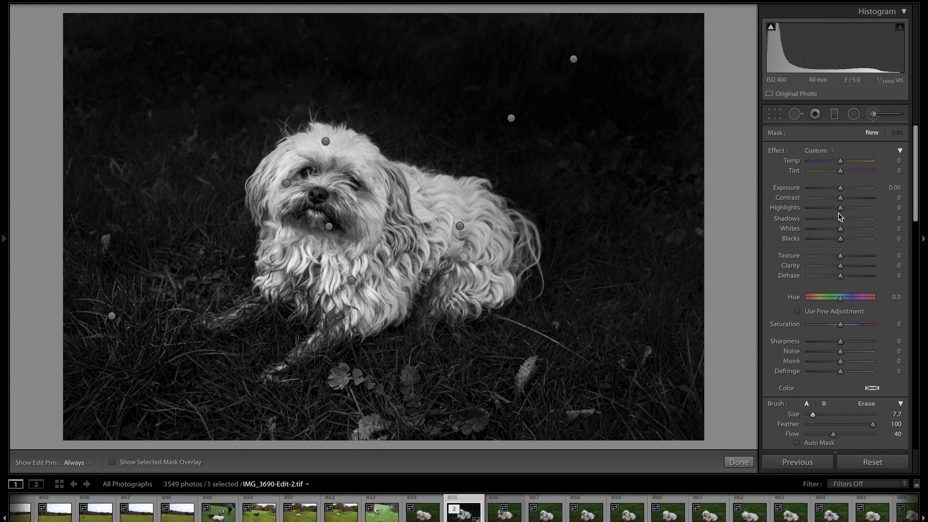
pyautogui.moveTo(841, 211); pyautogui.dragTo(856, 209)
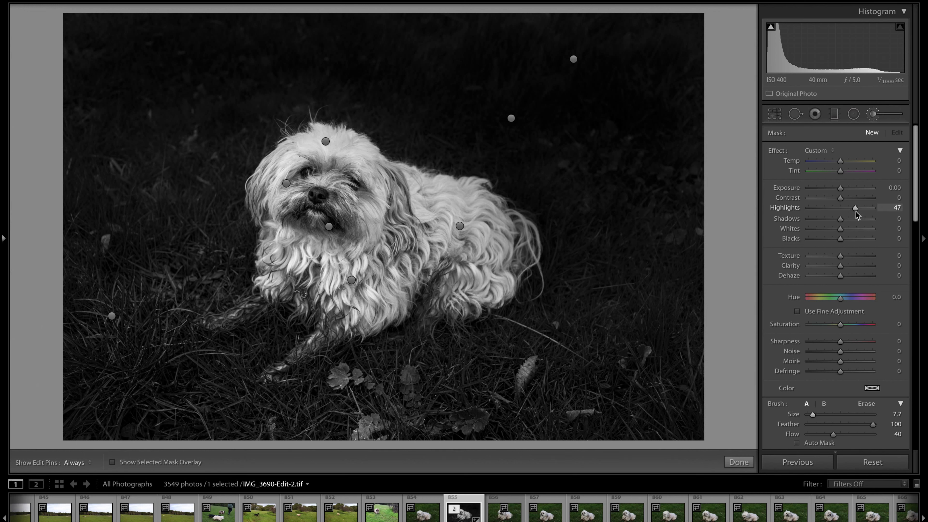
pyautogui.press('h')
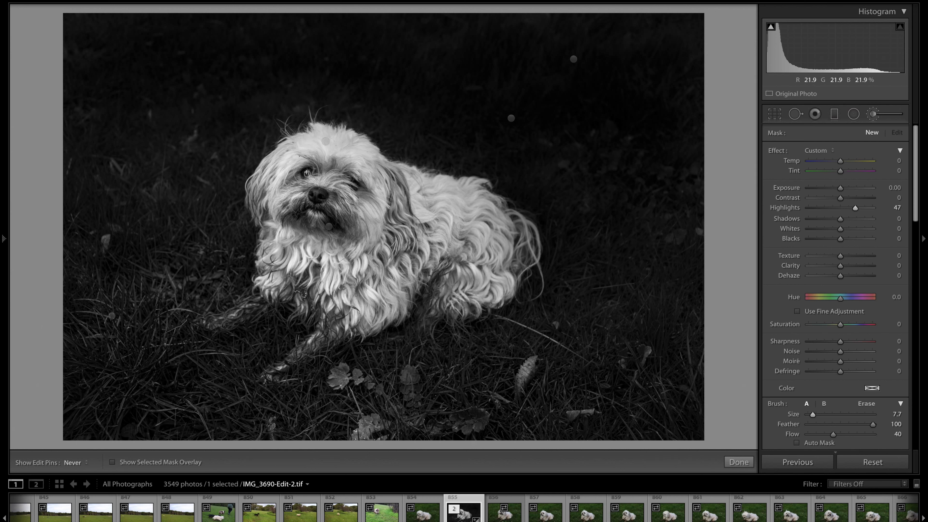
pyautogui.moveTo(308, 175); pyautogui.dragTo(301, 170)
pyautogui.moveTo(352, 184); pyautogui.dragTo(355, 185)
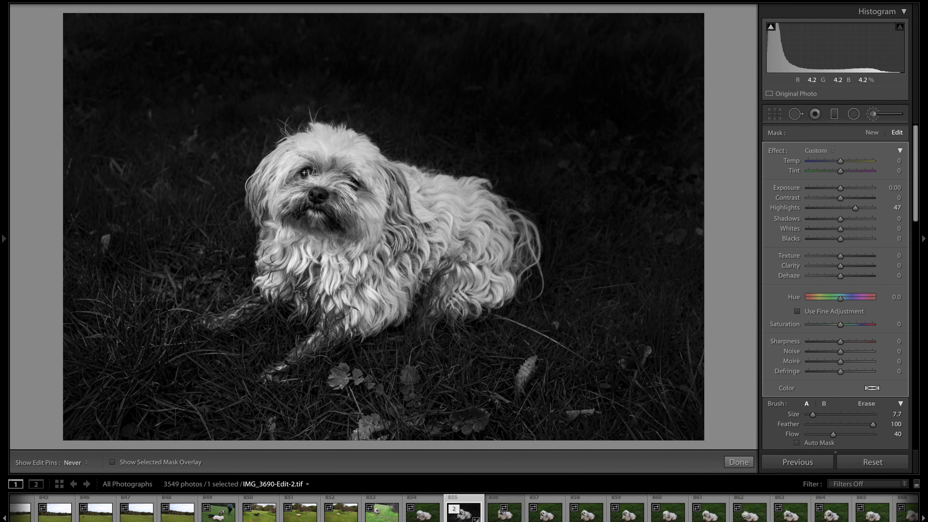
pyautogui.press('h')
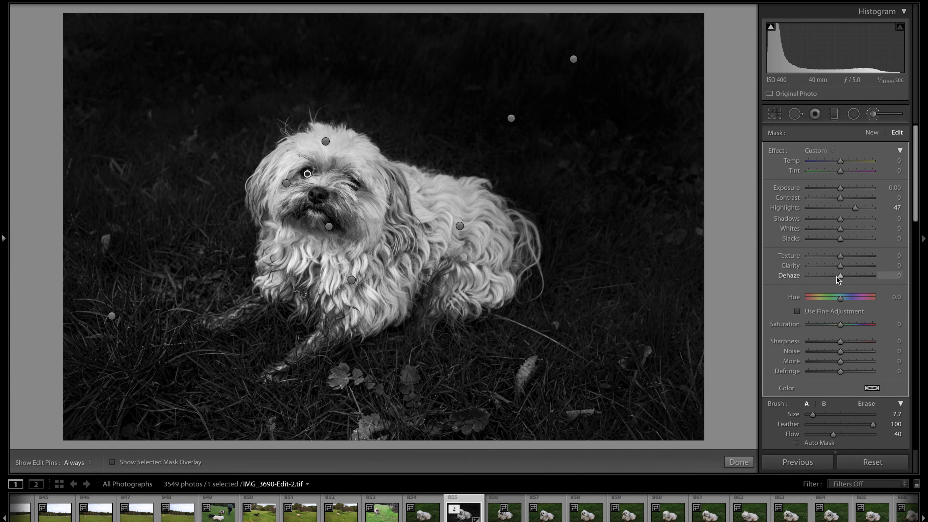
pyautogui.moveTo(842, 269); pyautogui.dragTo(865, 271)
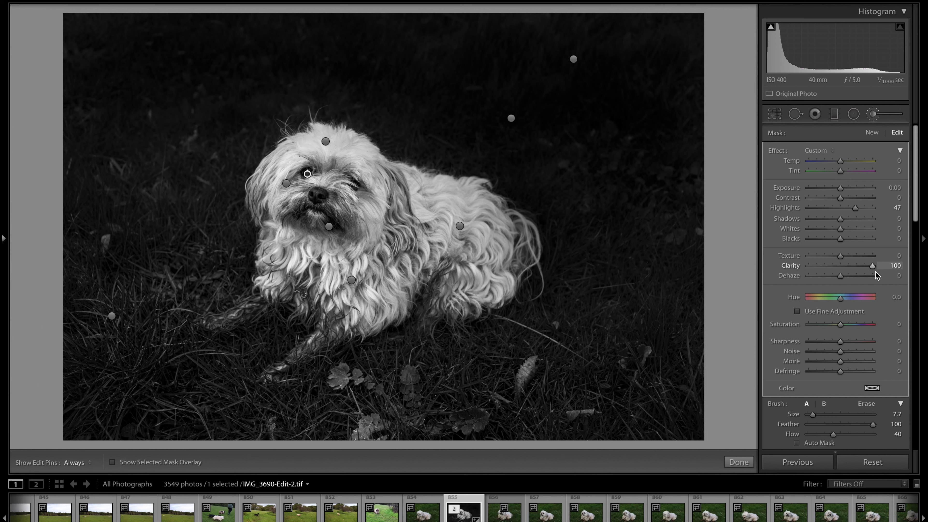
pyautogui.click(736, 463)
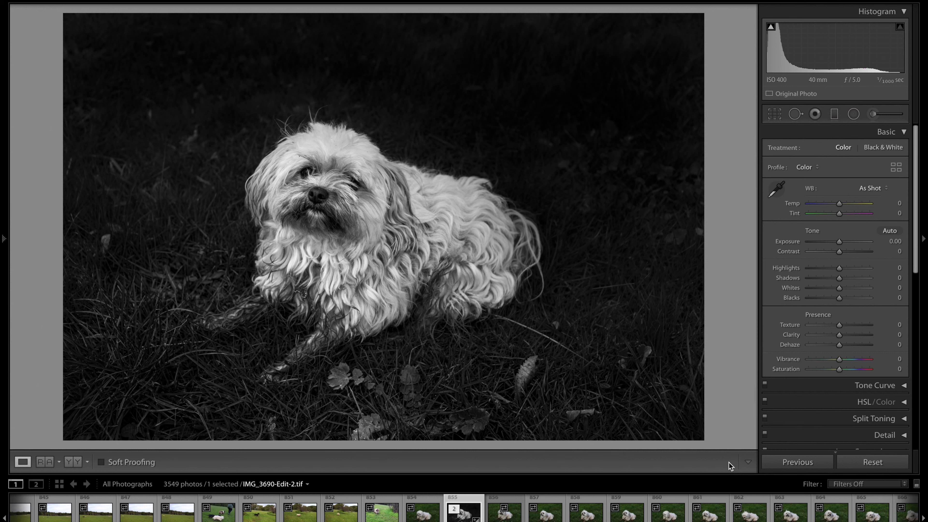
# Reselect the mask on the dog's eyes, set its Clarity to 32 and Whites to 100, and finish the brush.
pyautogui.press('k')
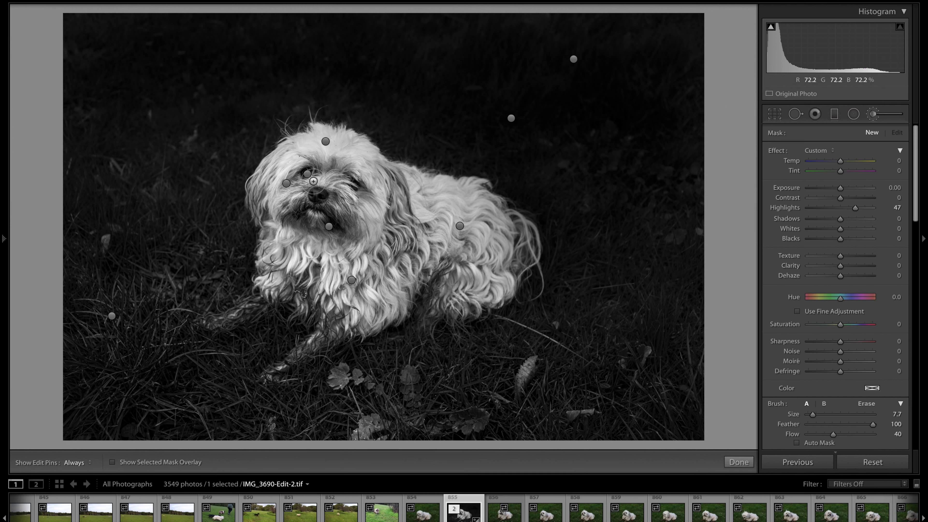
pyautogui.click(308, 174)
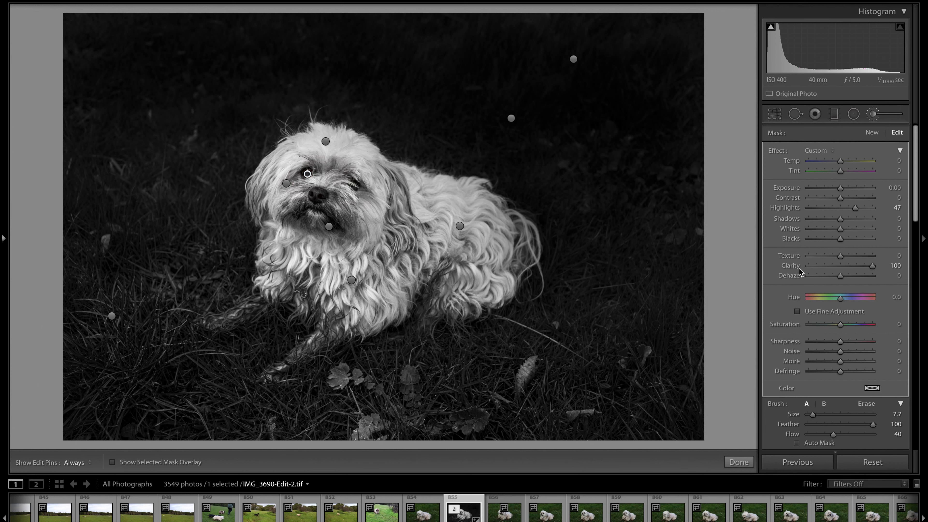
pyautogui.moveTo(872, 267)
pyautogui.mouseDown()
pyautogui.moveTo(856, 271)
pyautogui.moveTo(866, 269)
pyautogui.mouseUp()
pyautogui.moveTo(842, 268); pyautogui.dragTo(852, 271)
pyautogui.moveTo(846, 229); pyautogui.dragTo(883, 235)
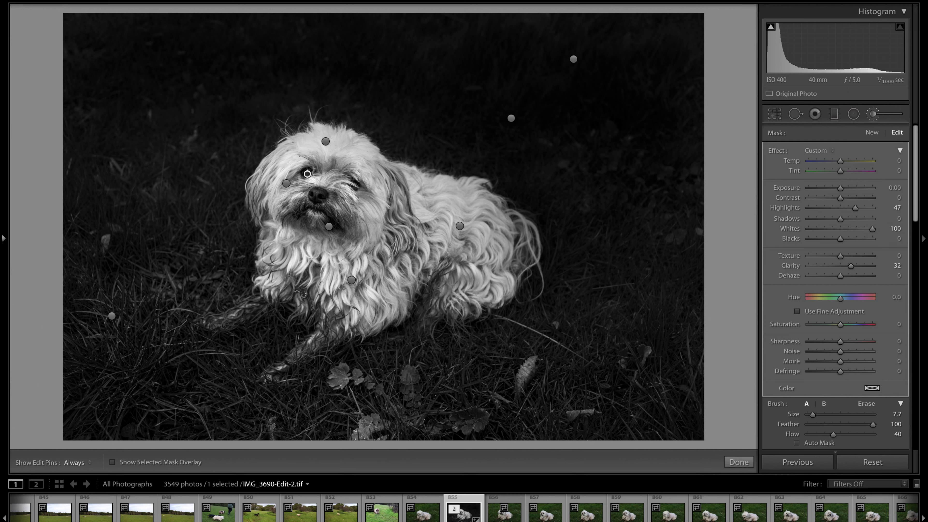
pyautogui.click(738, 462)
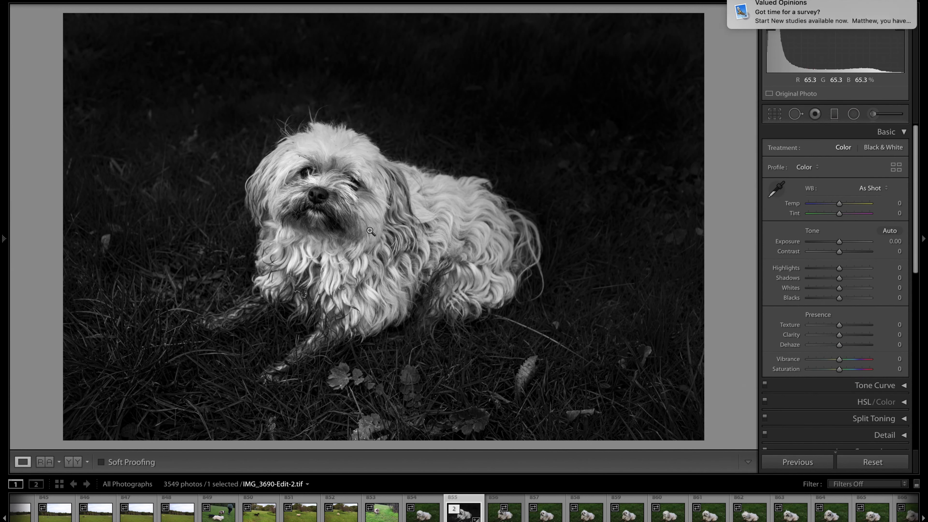
# Examine the dog's eyes and face up close, and review the whole edited photo.
pyautogui.click(265, 135)
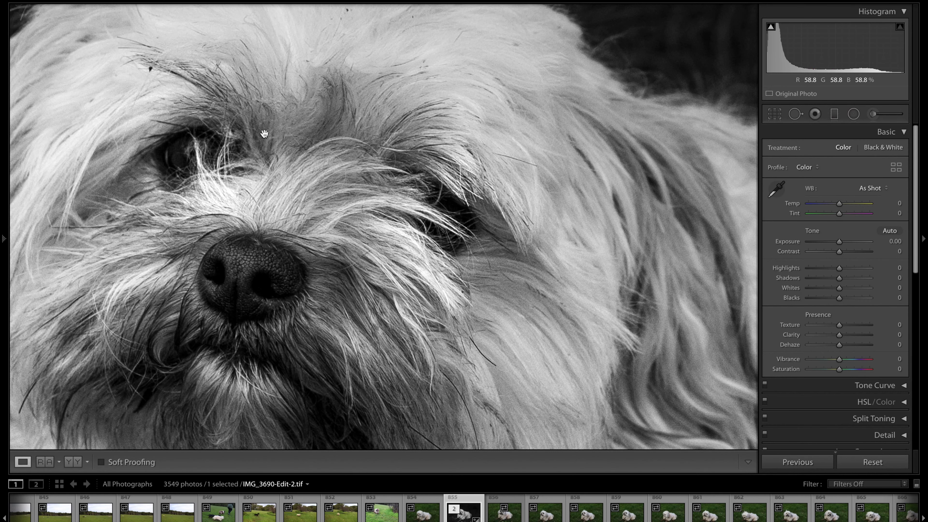
pyautogui.click(264, 134)
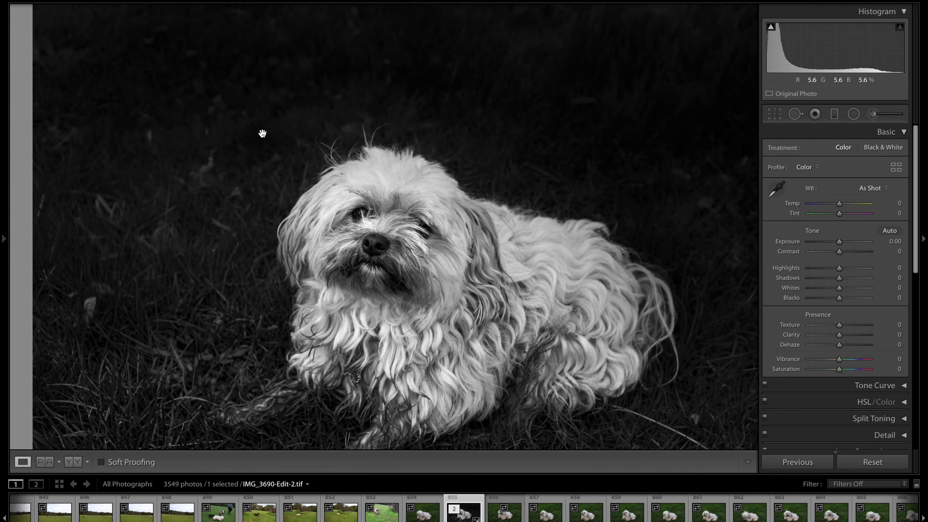
pyautogui.click(263, 133)
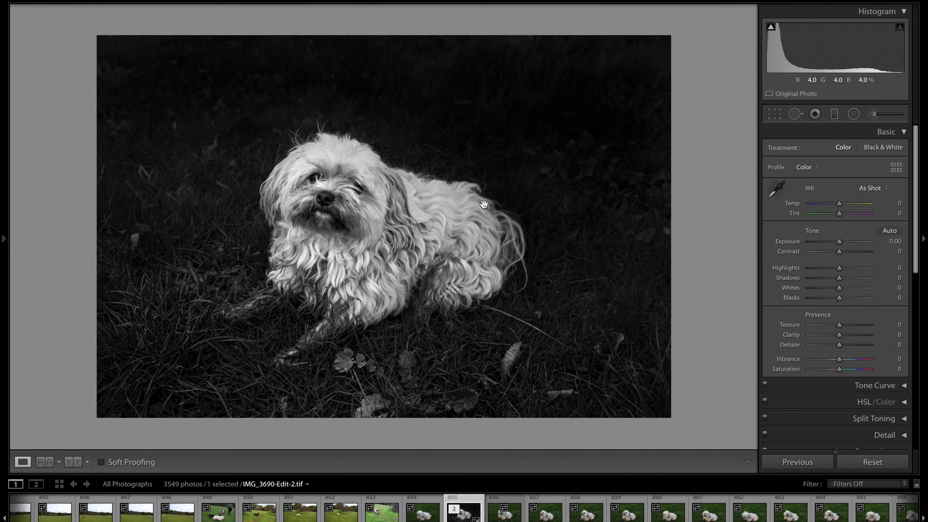
# Brush a new mask with Highlights 47 over the dog's nose.
pyautogui.press('k')
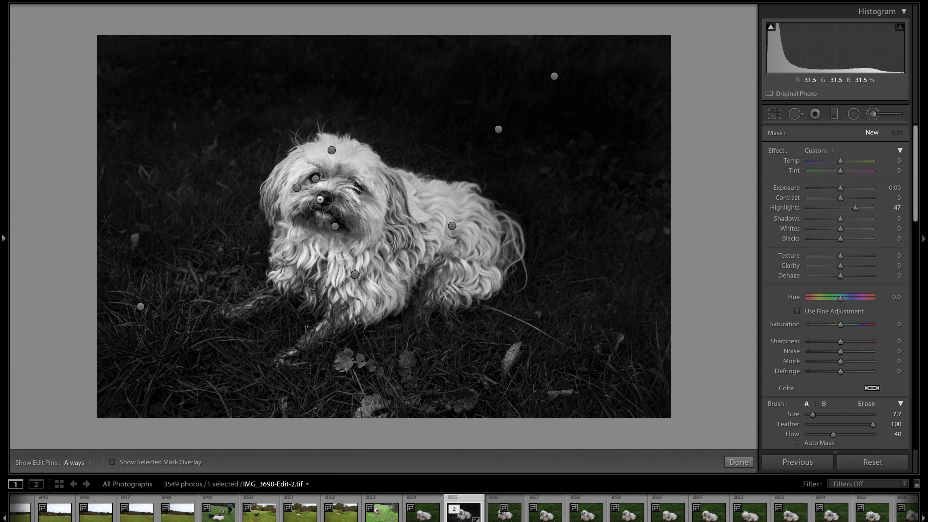
pyautogui.press('h')
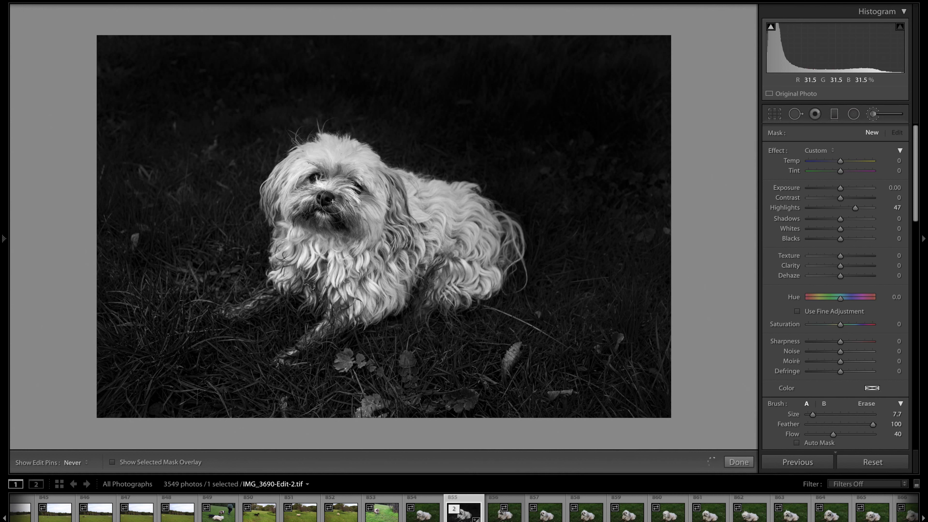
pyautogui.press('h')
pyautogui.click(320, 200)
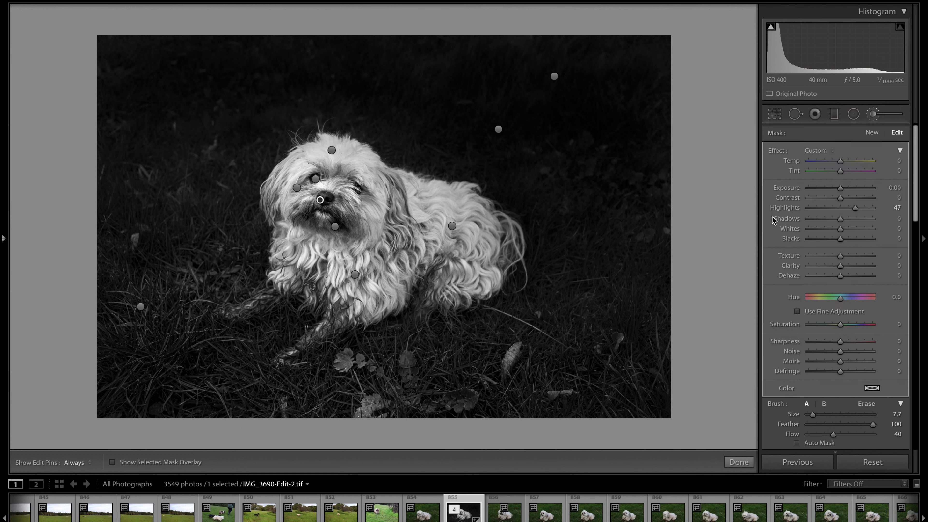
pyautogui.moveTo(856, 208)
pyautogui.mouseDown()
pyautogui.moveTo(868, 209)
pyautogui.moveTo(856, 211)
pyautogui.mouseUp()
# Brush another mask with reset effects and Clarity 37 over the dog's nose, set its Contrast to 99, and finish the brush.
pyautogui.click(872, 133)
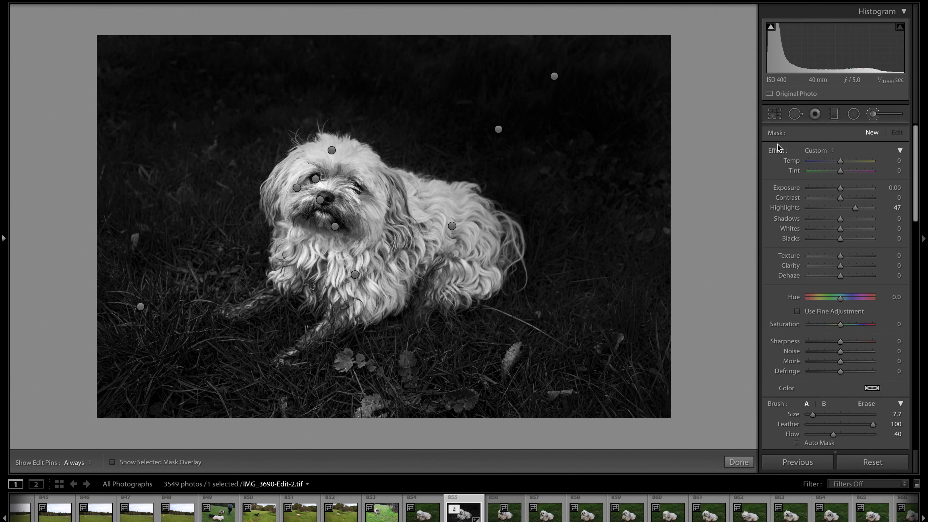
pyautogui.doubleClick(778, 151)
pyautogui.moveTo(839, 267); pyautogui.dragTo(850, 267)
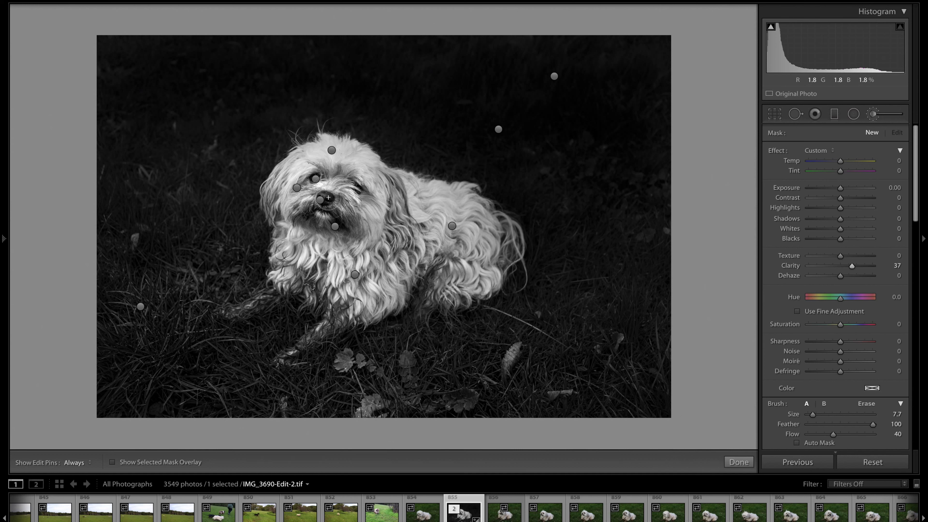
pyautogui.press('h')
pyautogui.press('h')
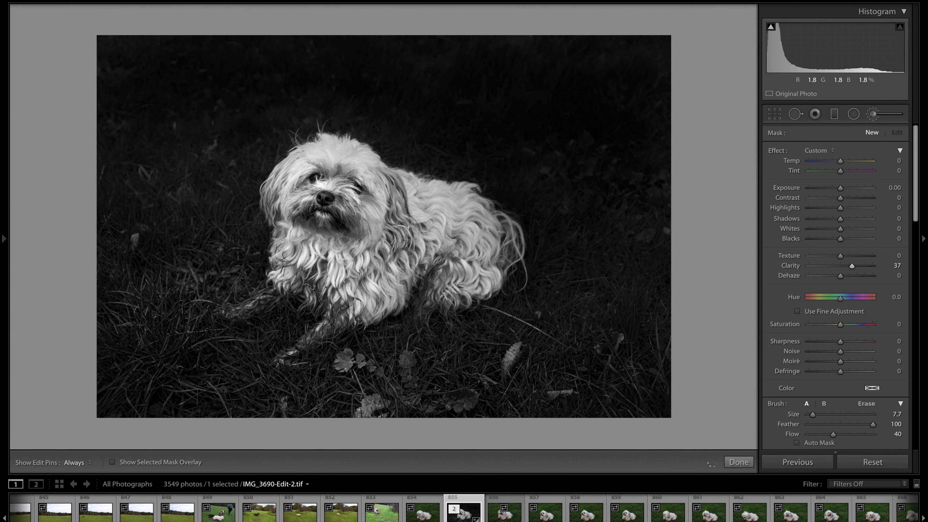
pyautogui.click(329, 198)
pyautogui.moveTo(840, 199); pyautogui.dragTo(873, 198)
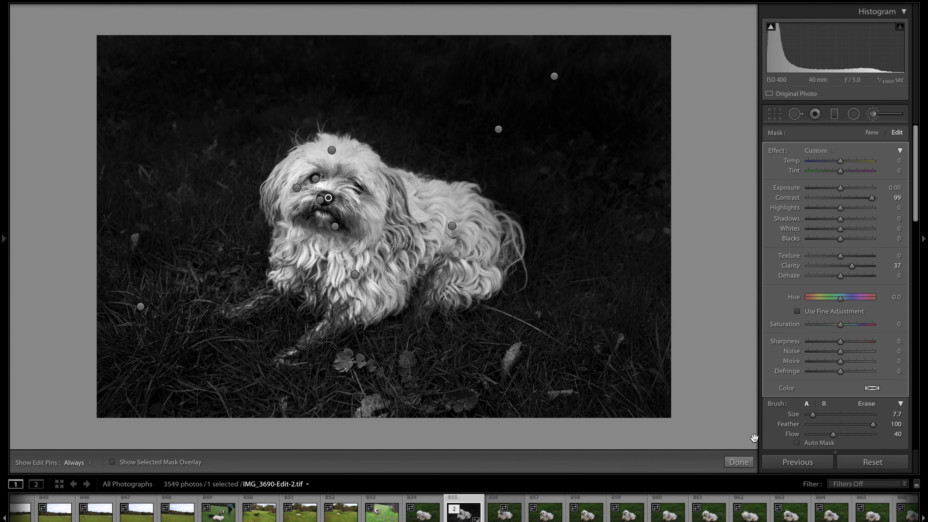
pyautogui.click(739, 461)
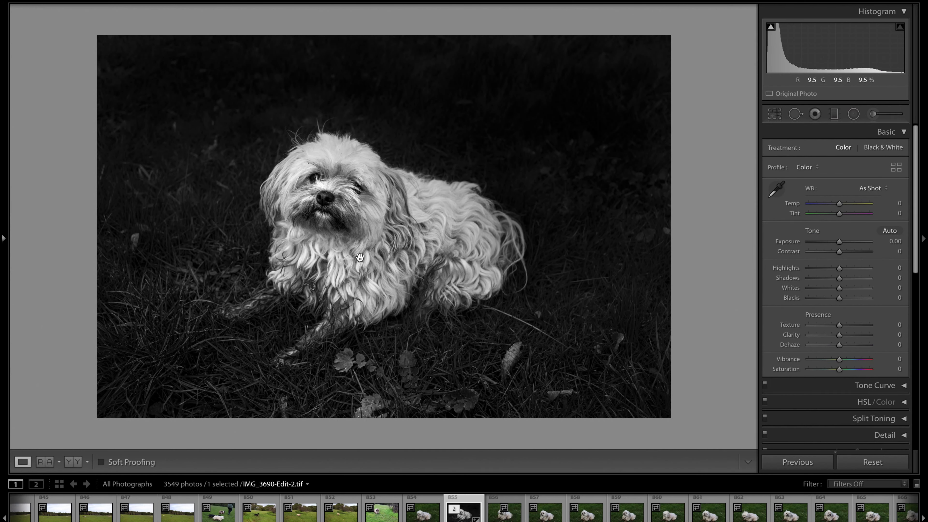
# Check the dog's face up close, and brush a new mask with reset effects, Highlights 100 and Clarity 100 over the lower chest fur.
pyautogui.click(225, 236)
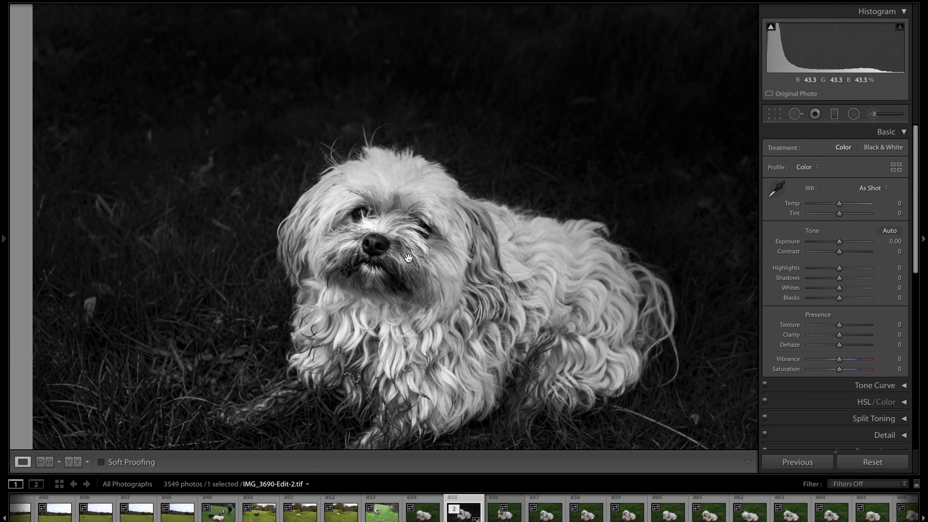
pyautogui.press('super+=')
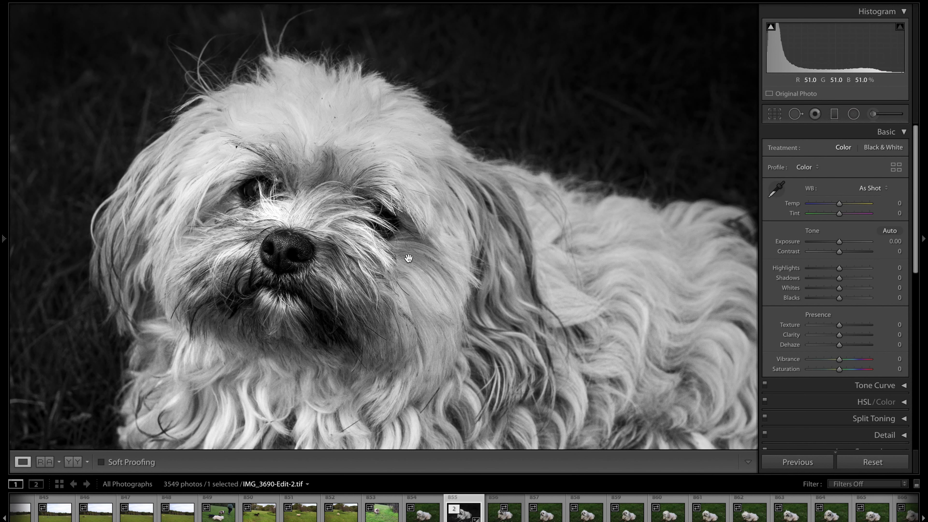
pyautogui.click(409, 258)
pyautogui.click(409, 258)
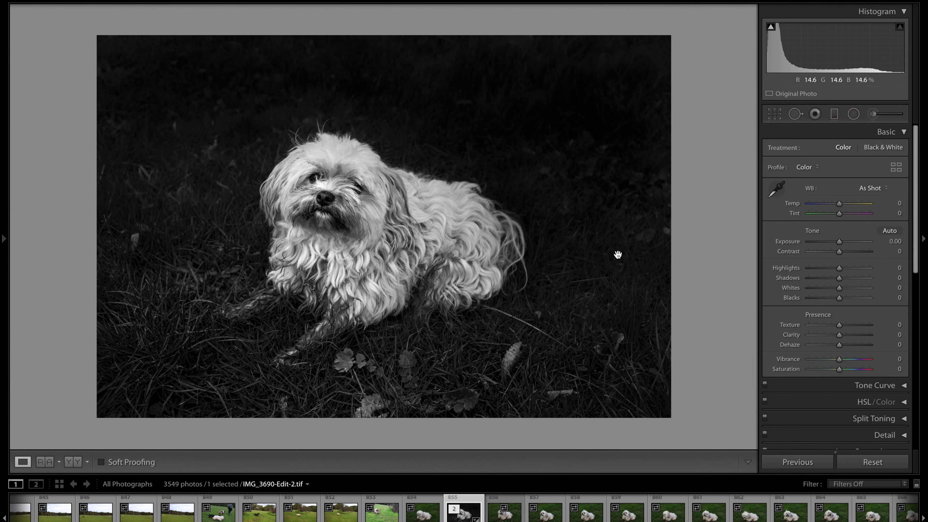
pyautogui.press('k')
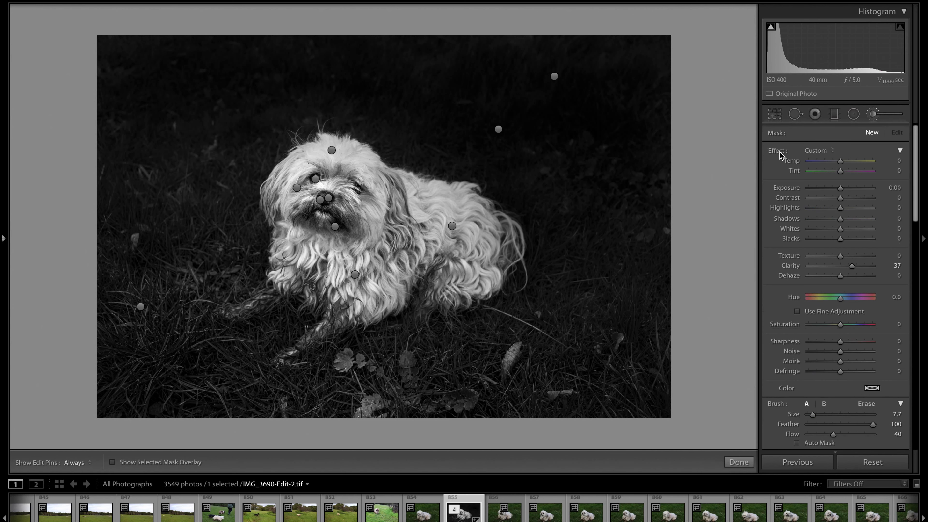
pyautogui.doubleClick(781, 154)
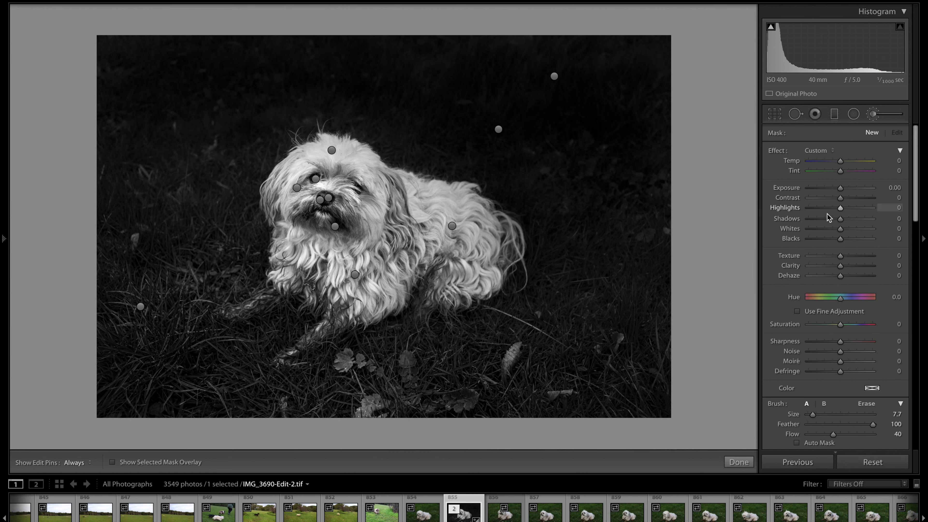
pyautogui.moveTo(841, 209); pyautogui.dragTo(879, 208)
pyautogui.moveTo(841, 269); pyautogui.dragTo(889, 273)
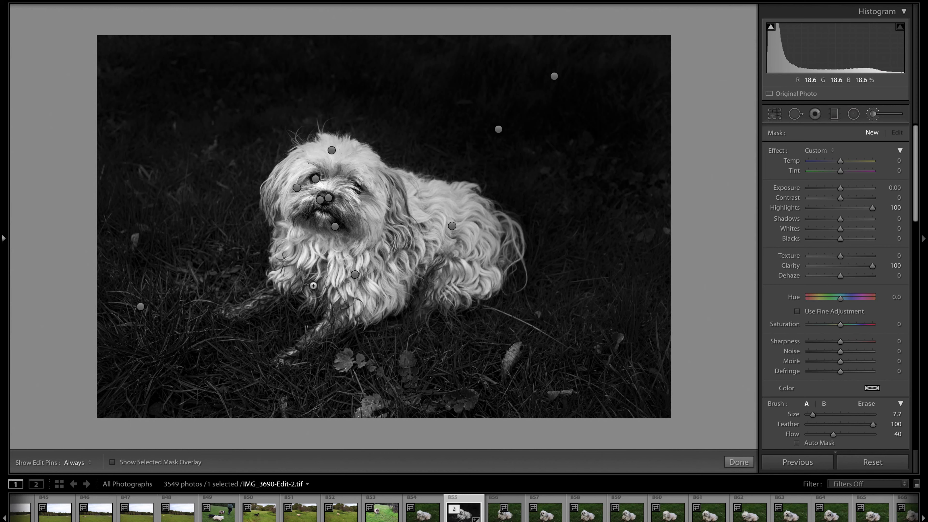
pyautogui.press('h')
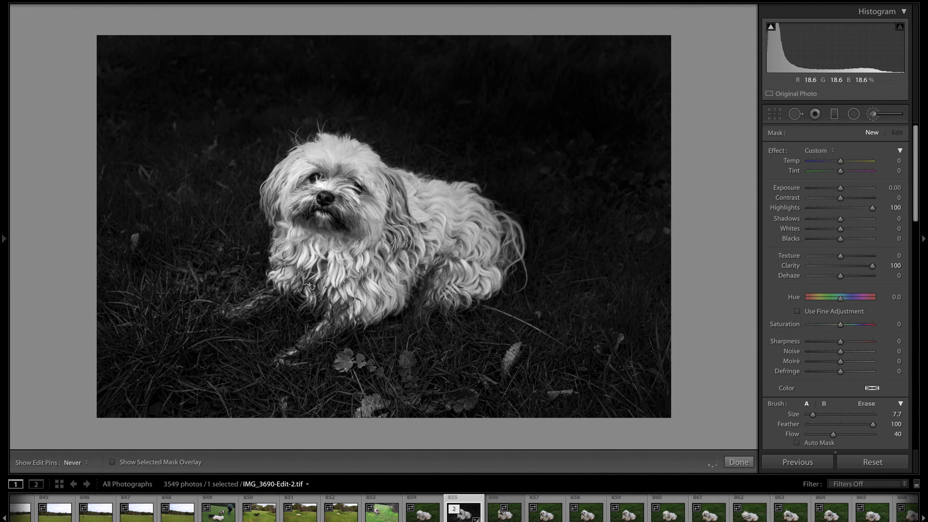
pyautogui.press('h')
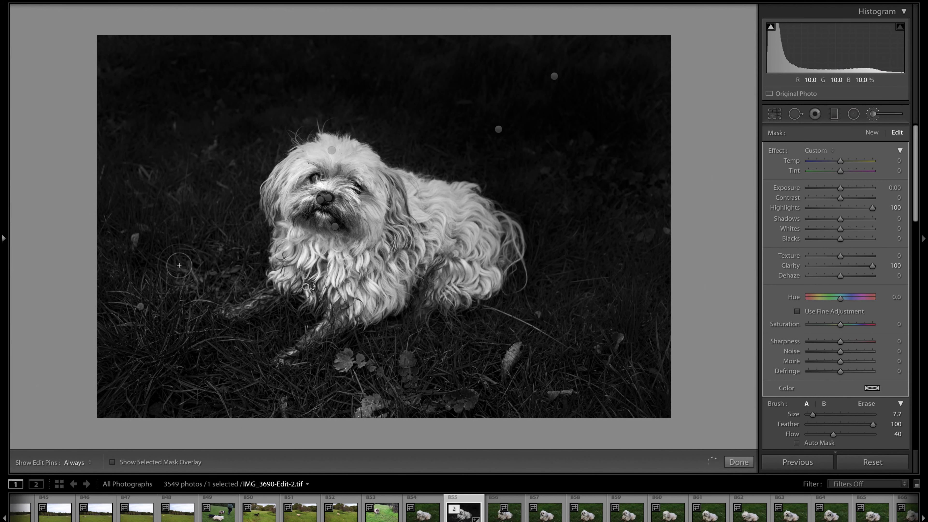
# Finish the brush, examine the dog's chest fur and front legs up close, and return to the whole photo.
pyautogui.press('z')
pyautogui.scroll(5, 178, 265)
pyautogui.scroll(2, 193, 375)
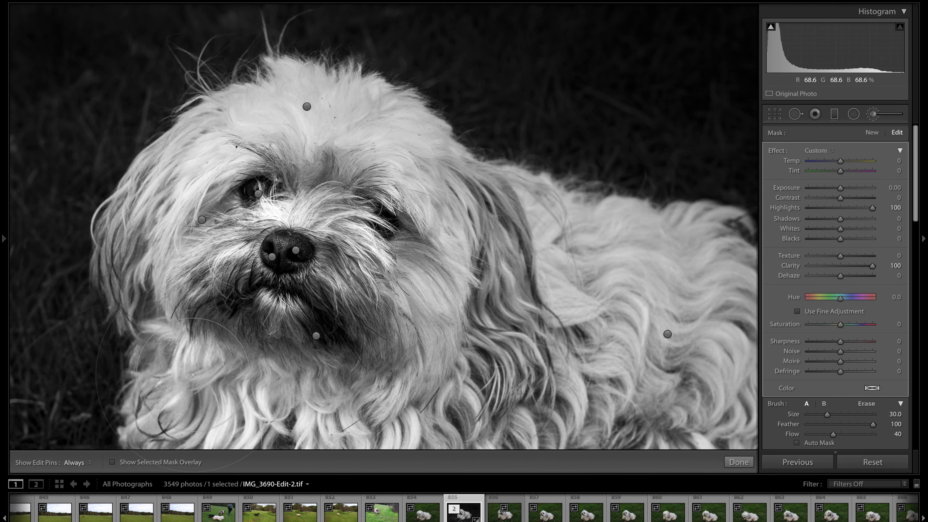
pyautogui.click(738, 462)
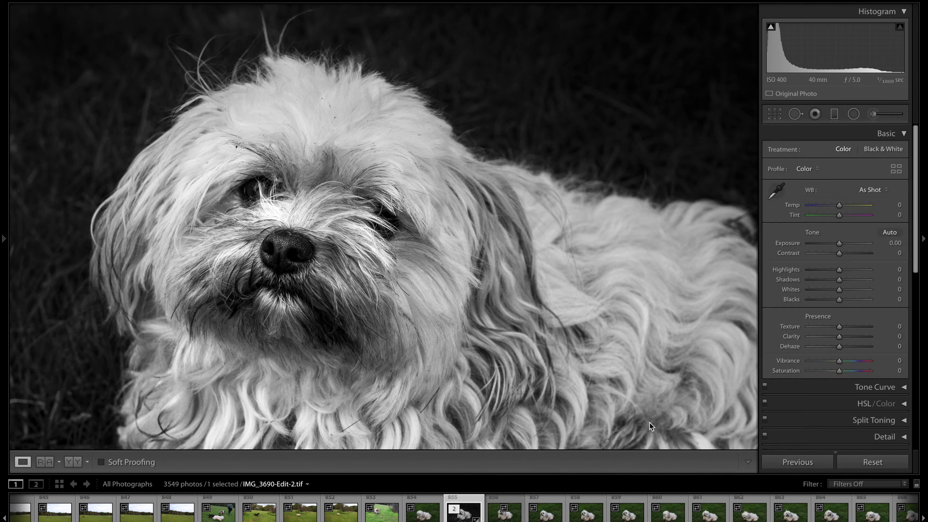
pyautogui.click(39, 295)
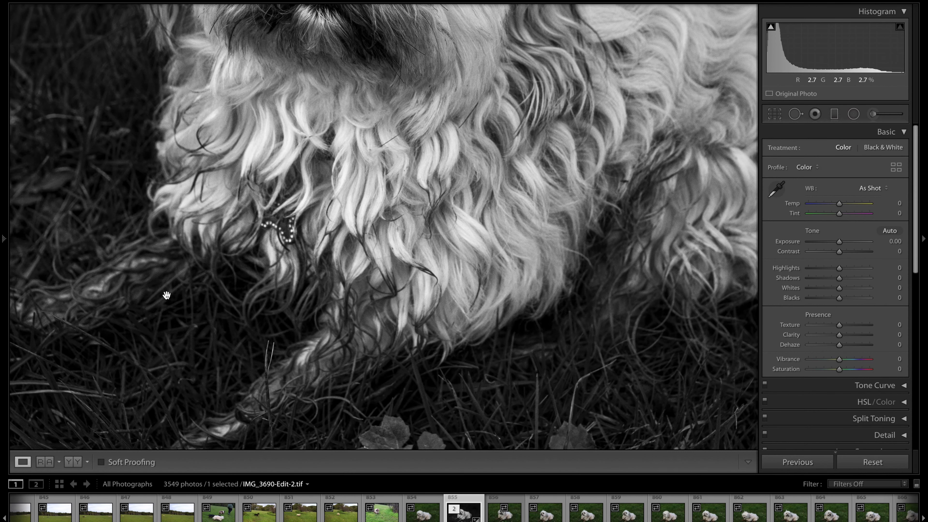
pyautogui.click(233, 256)
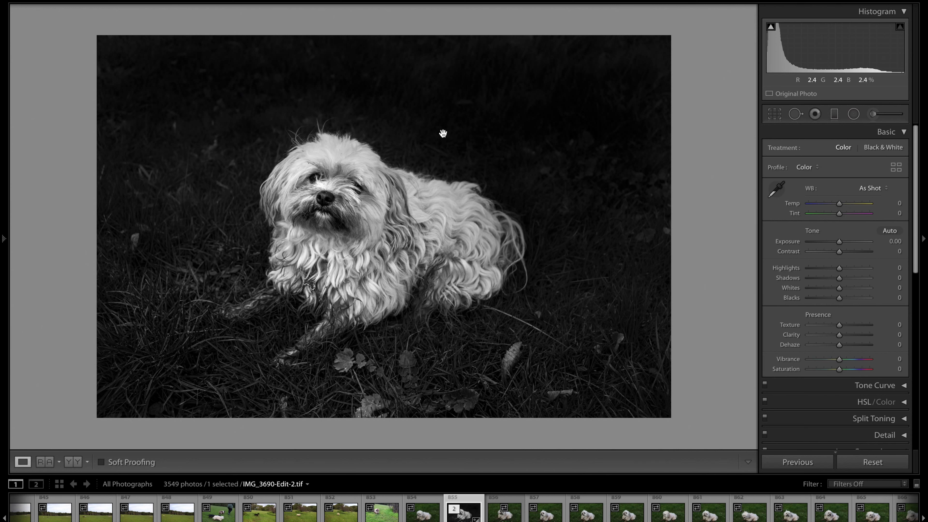
# Brush a new mask with reset effects, Exposure −2.08 and size 10.7 over the grass just above the dog's head, and fine-tune its Exposure.
pyautogui.press('k')
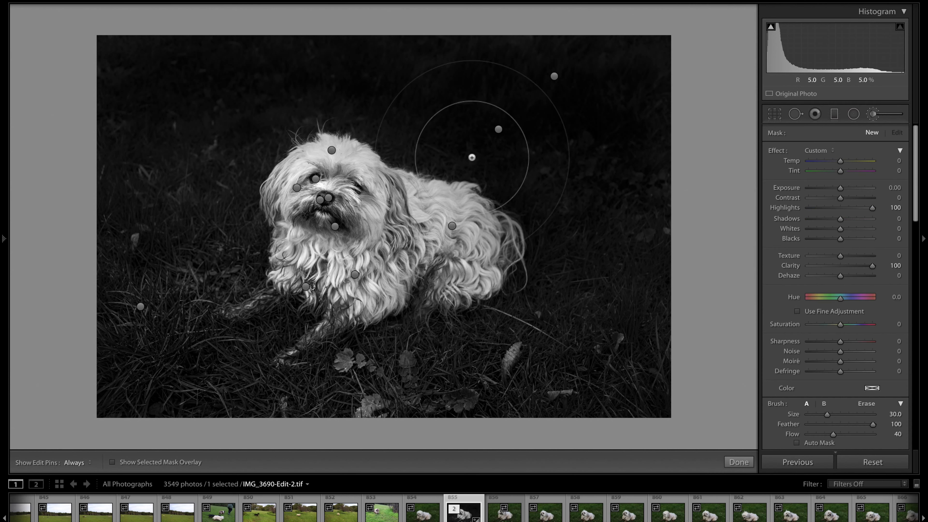
pyautogui.doubleClick(778, 151)
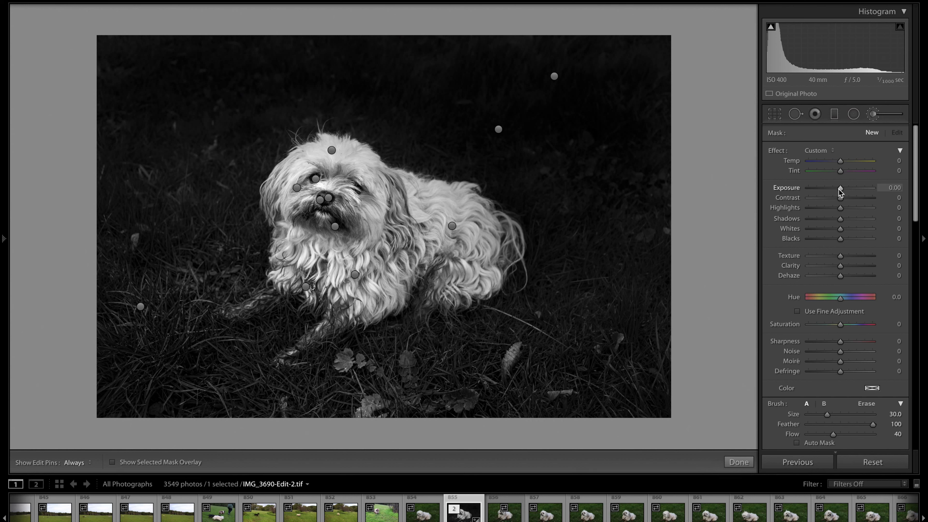
pyautogui.moveTo(840, 189); pyautogui.dragTo(823, 189)
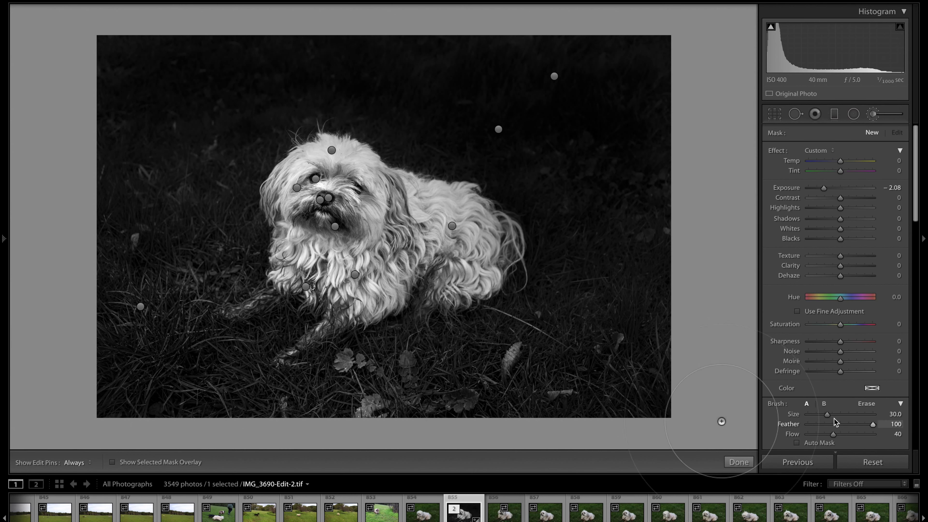
pyautogui.moveTo(828, 417); pyautogui.dragTo(817, 419)
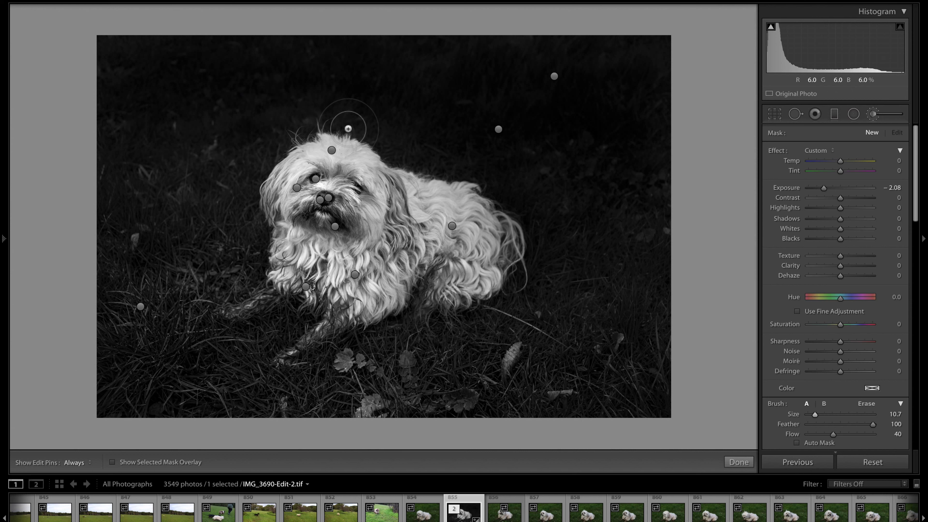
pyautogui.press('h')
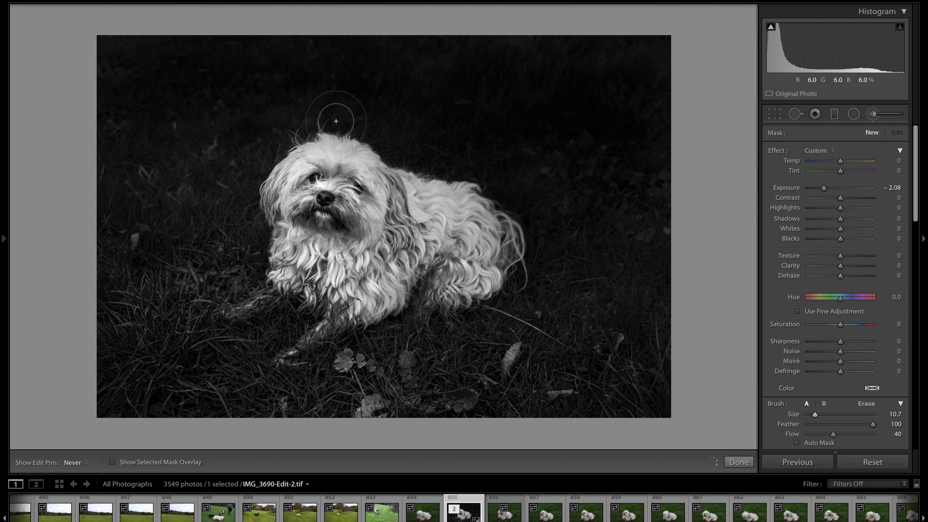
pyautogui.moveTo(298, 127); pyautogui.dragTo(298, 126)
pyautogui.press('h')
pyautogui.moveTo(823, 190); pyautogui.dragTo(794, 189)
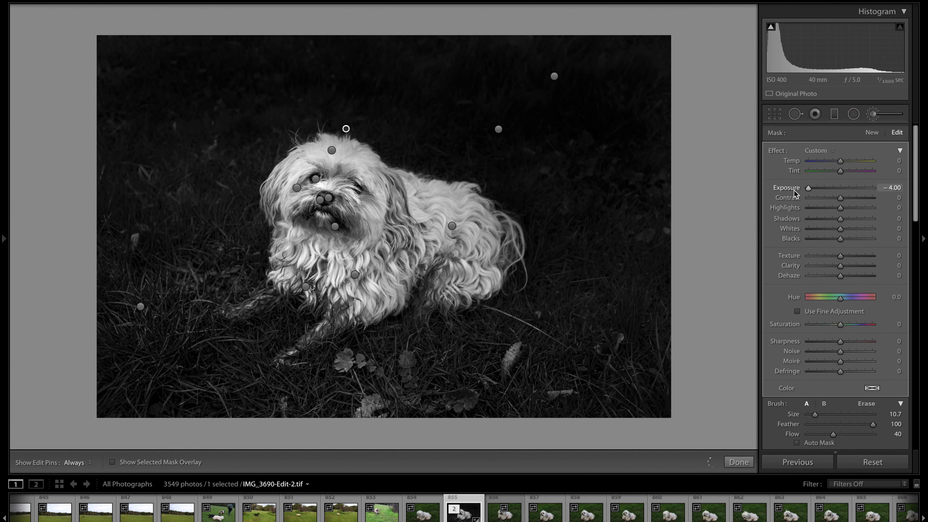
pyautogui.moveTo(814, 191); pyautogui.dragTo(820, 191)
# Brush a new mask with Exposure −2.08 over the grass between the dog's head and back.
pyautogui.click(871, 133)
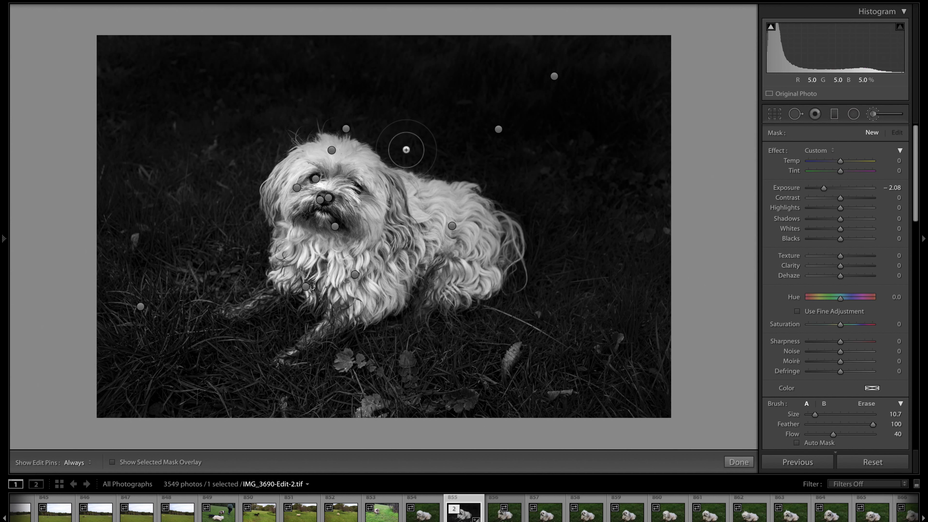
pyautogui.press('h')
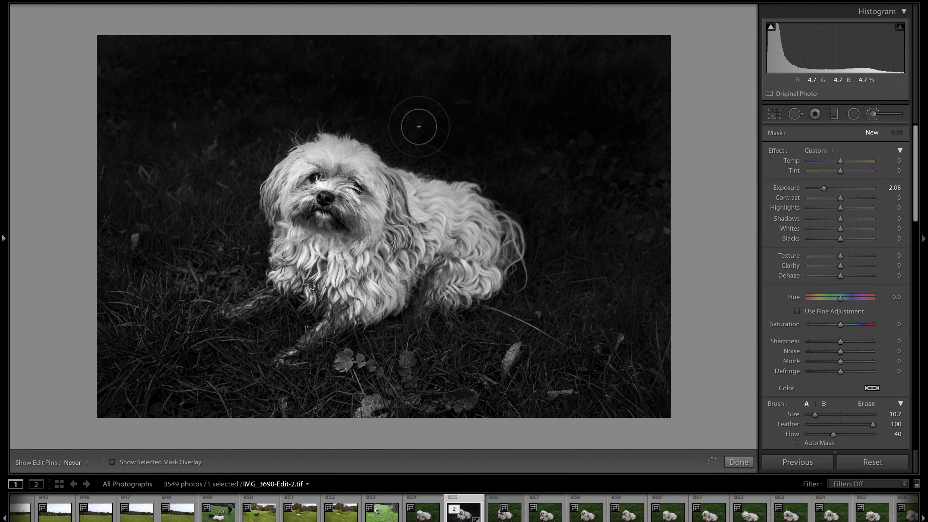
pyautogui.press('h')
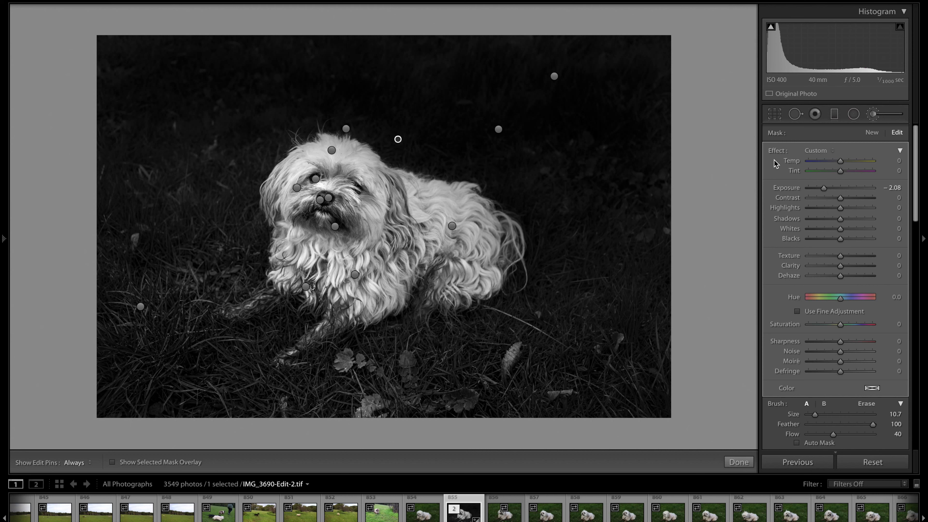
# Brush a new mask with reset effects and Whites 44 along the top of the dog's head, and review it without the edit pins.
pyautogui.click(872, 132)
pyautogui.doubleClick(785, 188)
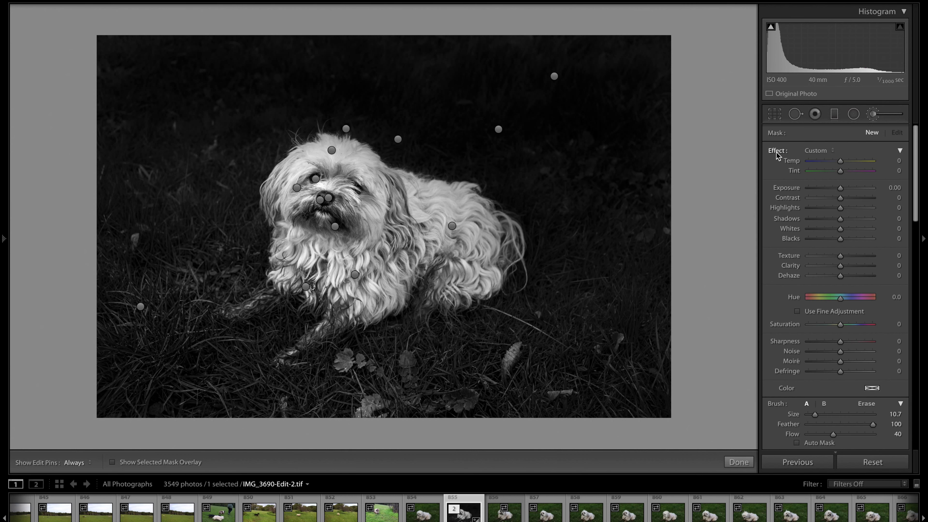
pyautogui.moveTo(842, 229); pyautogui.dragTo(852, 230)
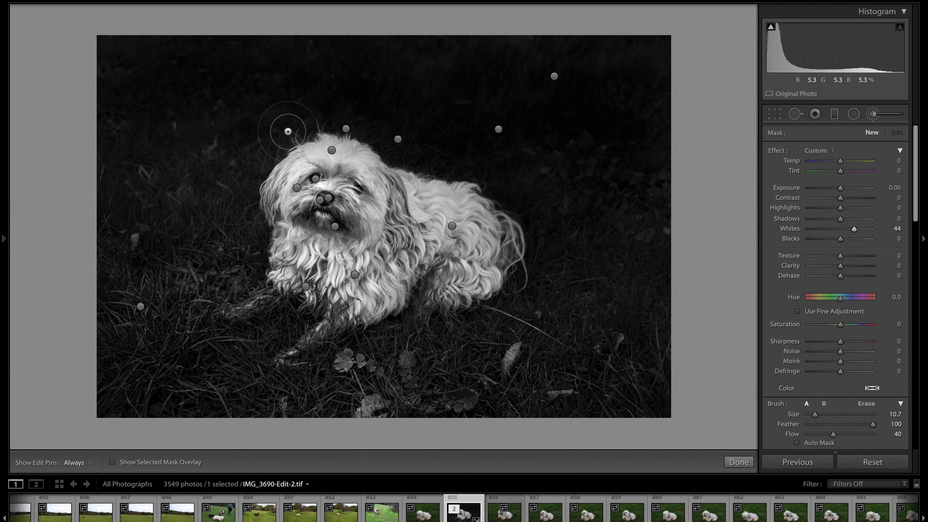
pyautogui.press('h')
pyautogui.press('h')
pyautogui.press('h')
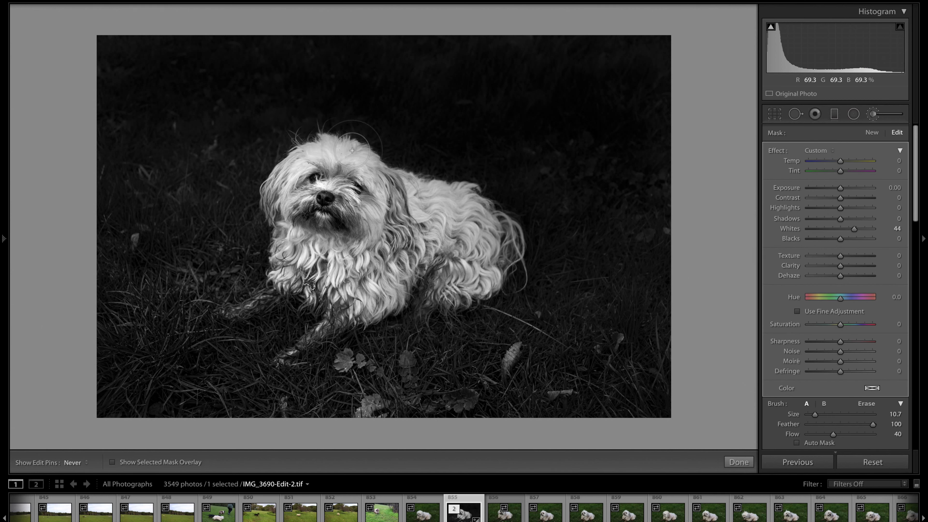
pyautogui.press('h')
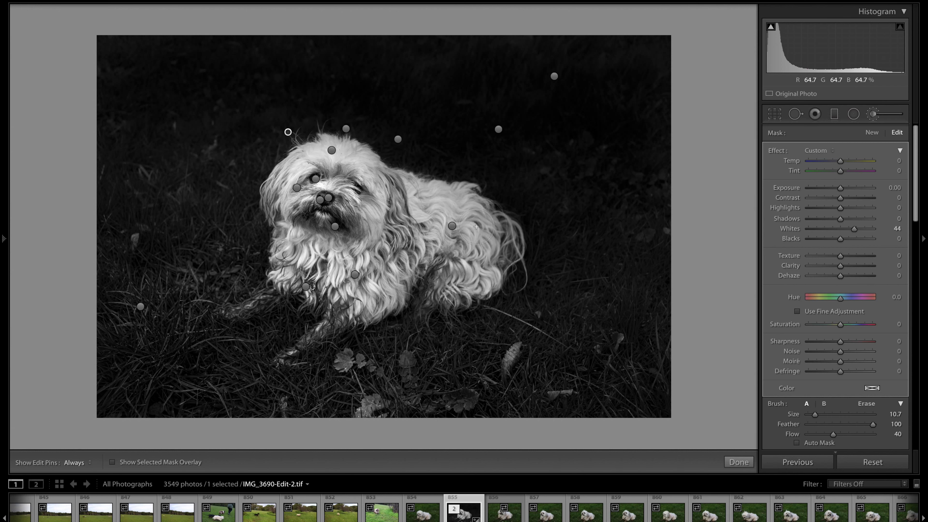
pyautogui.press('h')
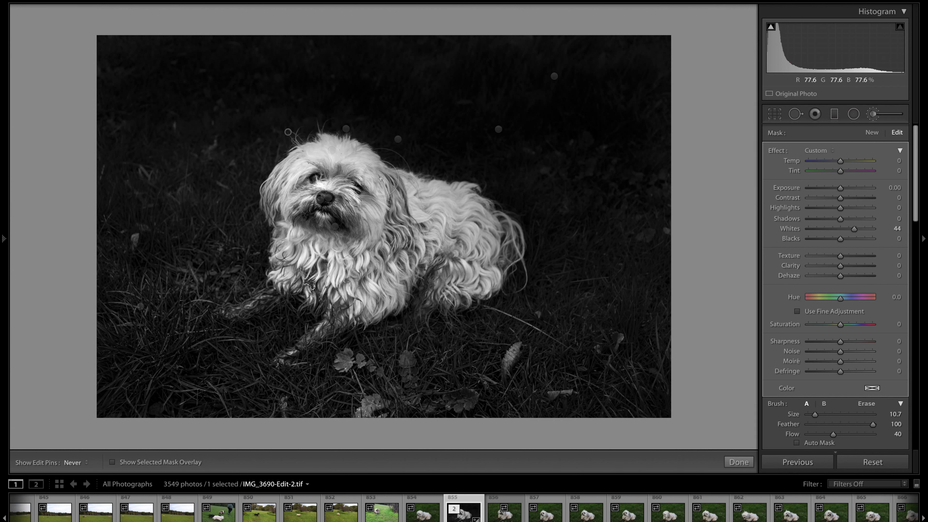
pyautogui.press('h')
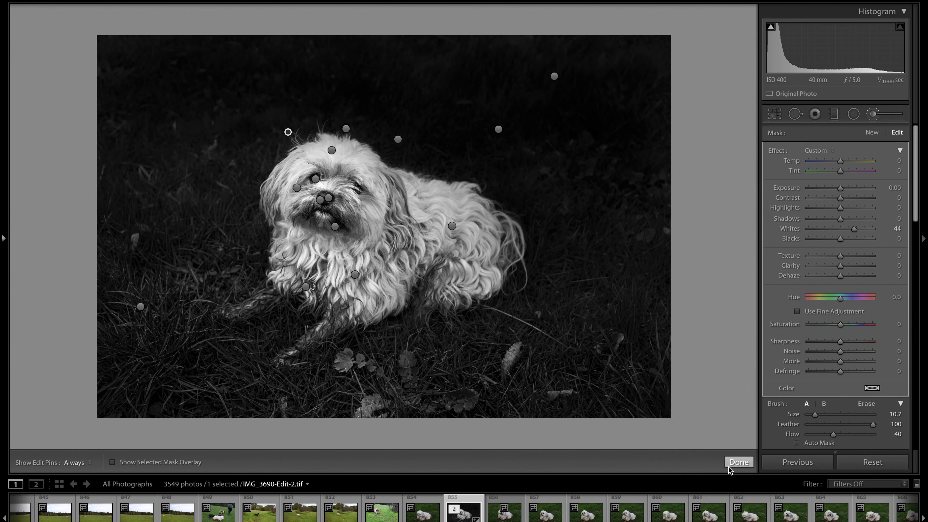
# Finish the brush and begin exporting the photo, replacing the title after the photographer's name in the custom file name with "Heide with wet paws".
pyautogui.click(739, 462)
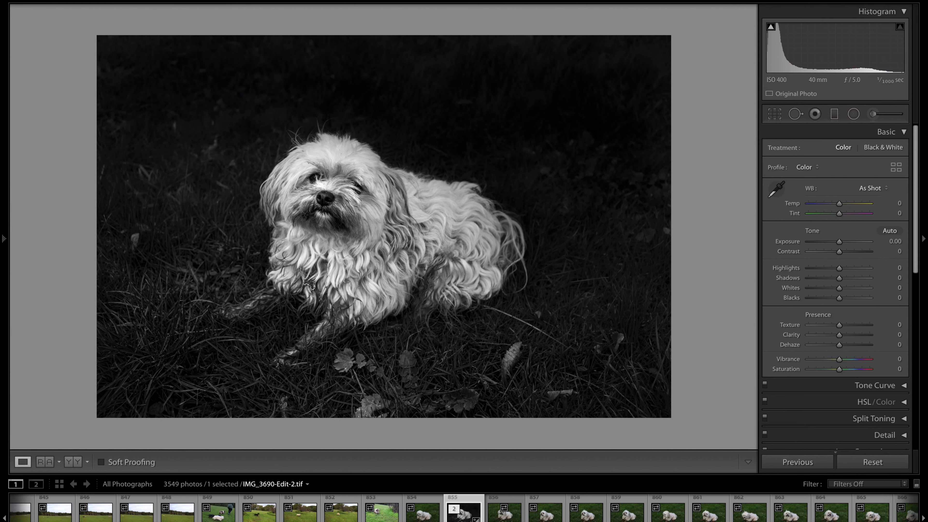
pyautogui.click(114, 0)
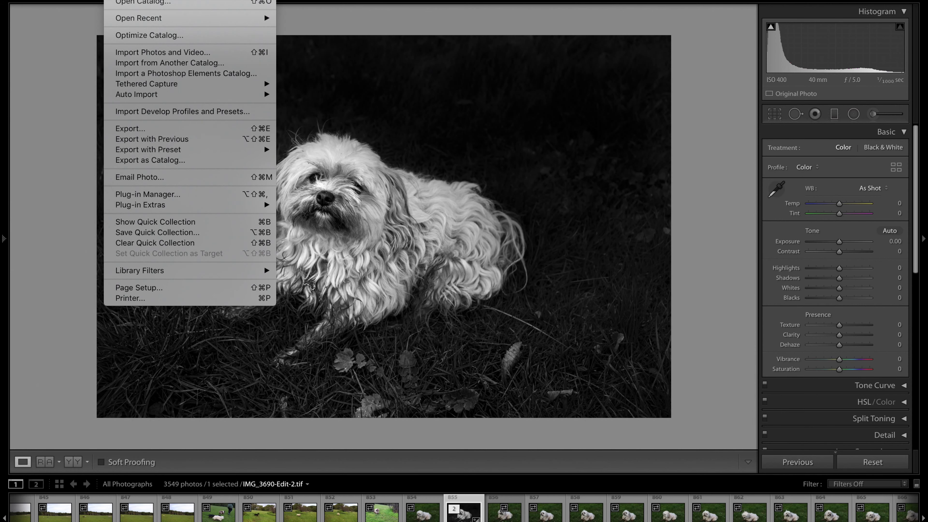
pyautogui.click(119, 130)
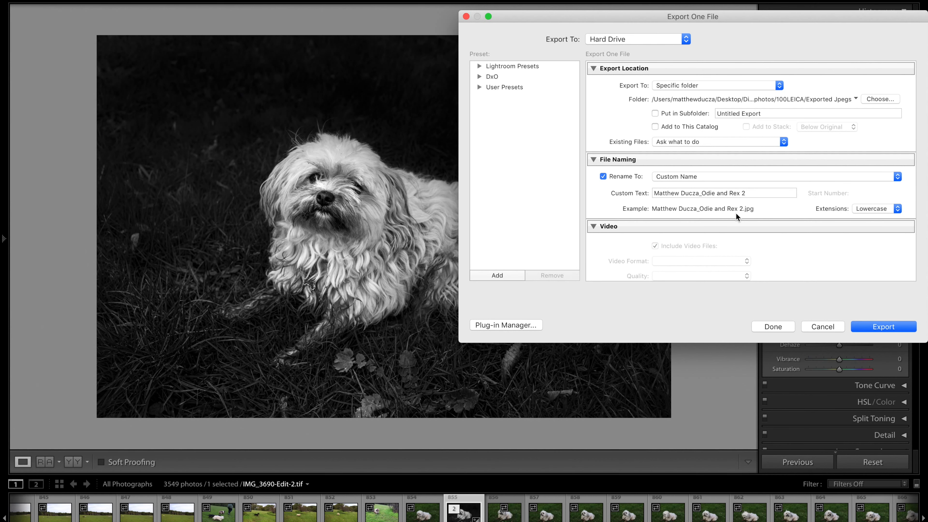
pyautogui.click(706, 193)
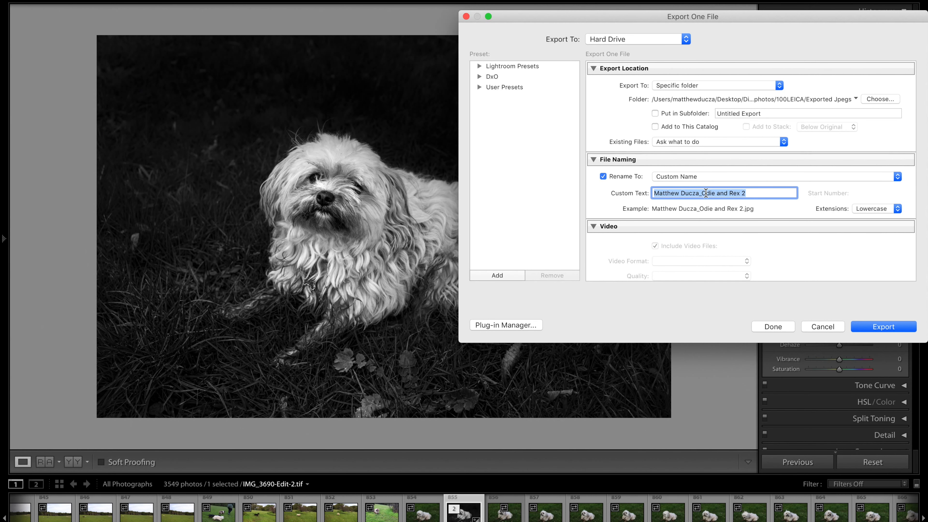
pyautogui.moveTo(749, 193); pyautogui.dragTo(705, 193)
pyautogui.write('Heide')
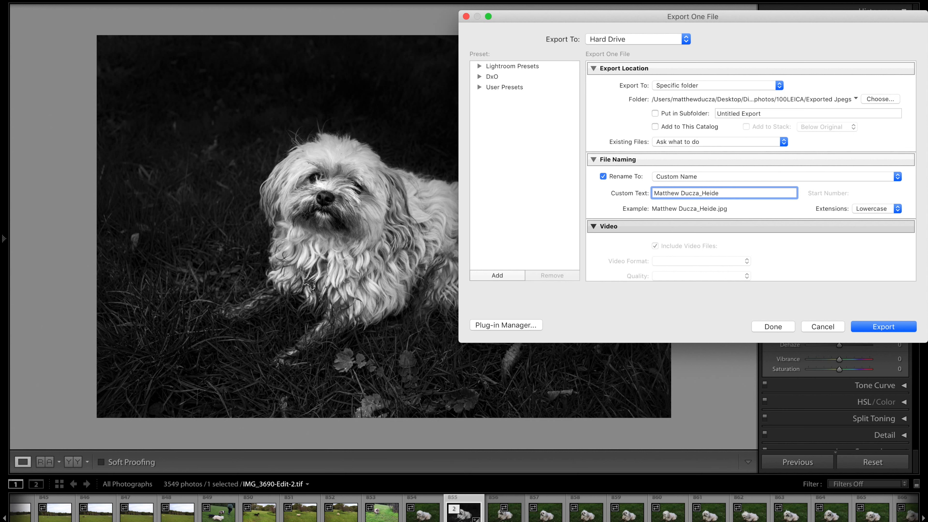
pyautogui.write('with wet paws')
# Set the export watermark to White Right and export the JPEG.
pyautogui.scroll(-10, 792, 218)
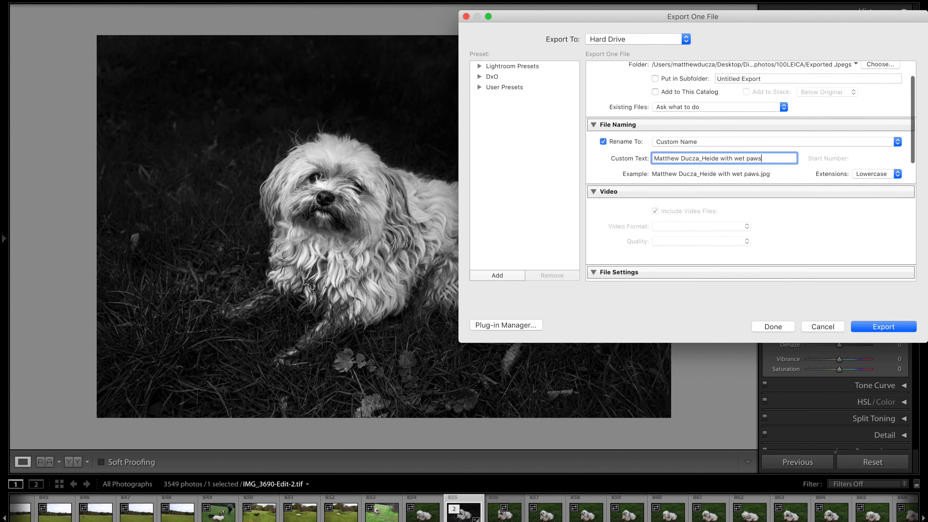
pyautogui.scroll(-6, 793, 218)
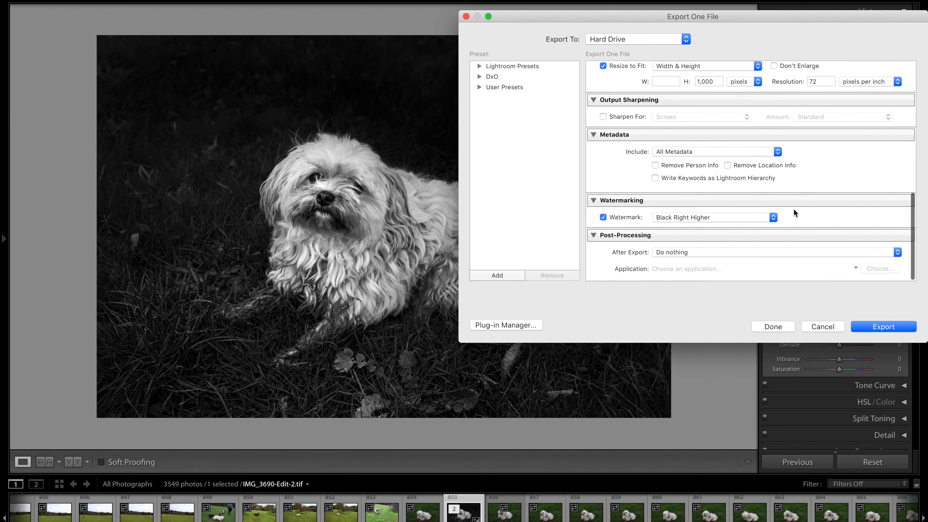
pyautogui.moveTo(716, 19); pyautogui.dragTo(721, 40)
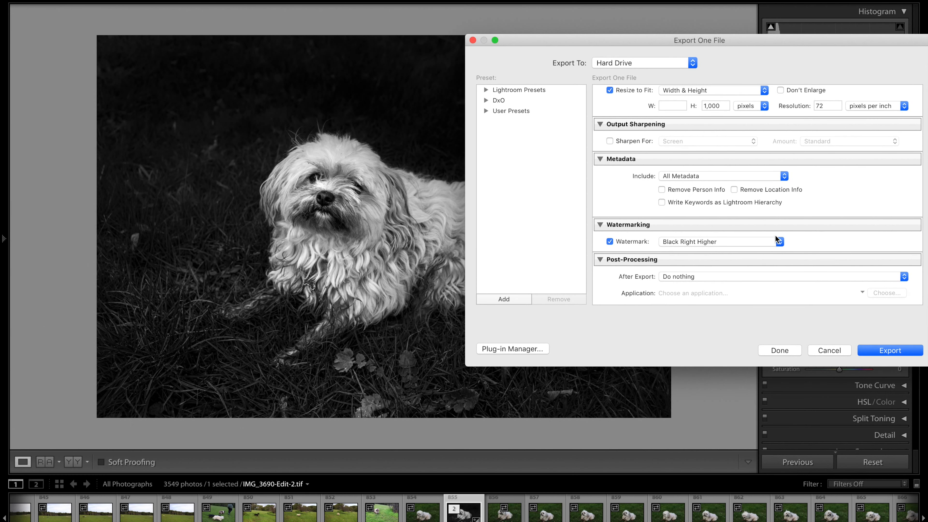
pyautogui.click(783, 241)
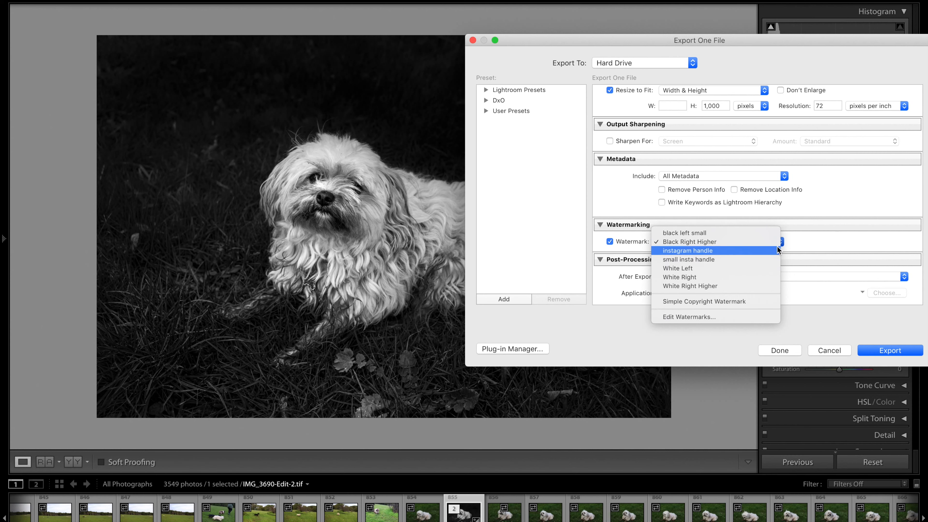
pyautogui.click(759, 275)
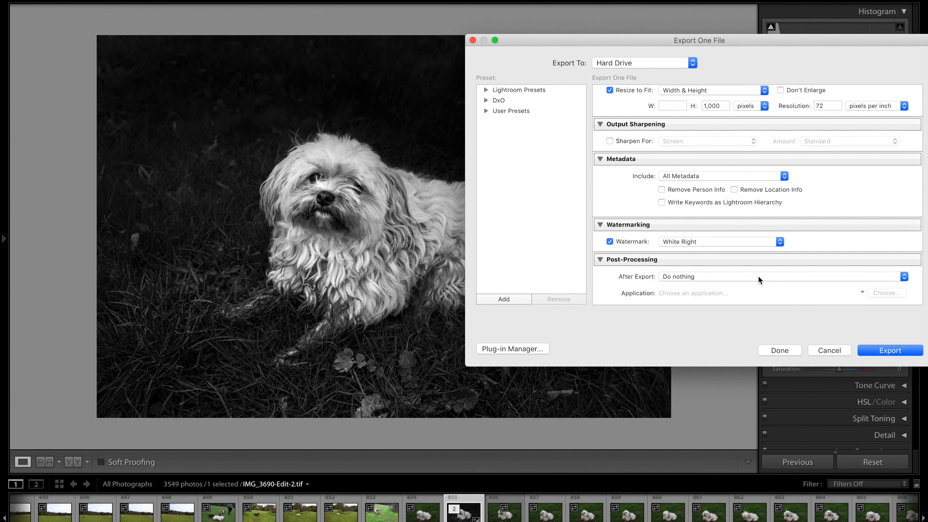
pyautogui.click(886, 351)
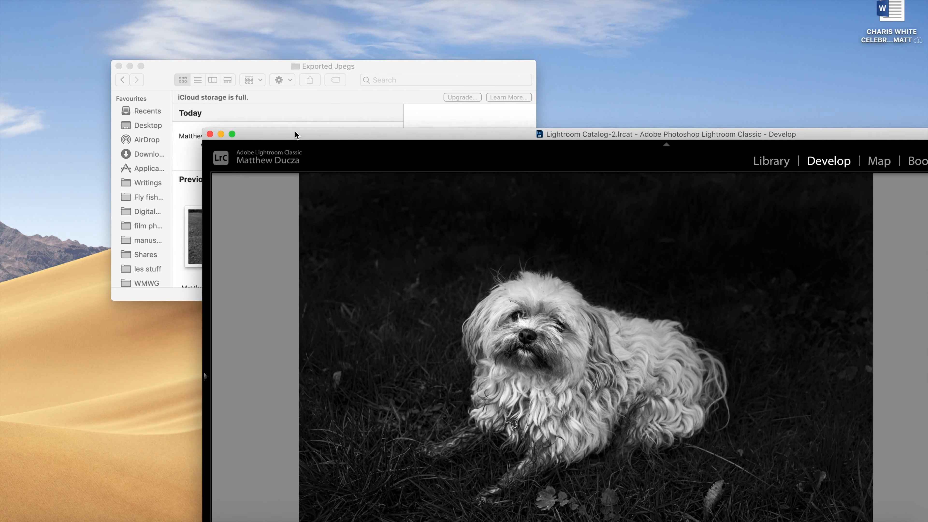
# Open the exported JPEG from the Exported Jpegs folder in Preview and examine the dog's face and the whole photo in full screen.
pyautogui.click(271, 67)
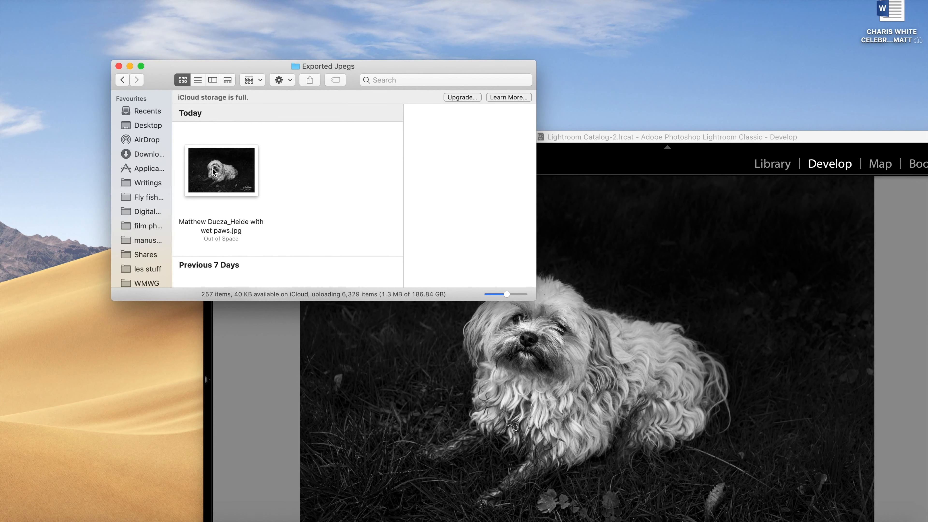
pyautogui.doubleClick(213, 171)
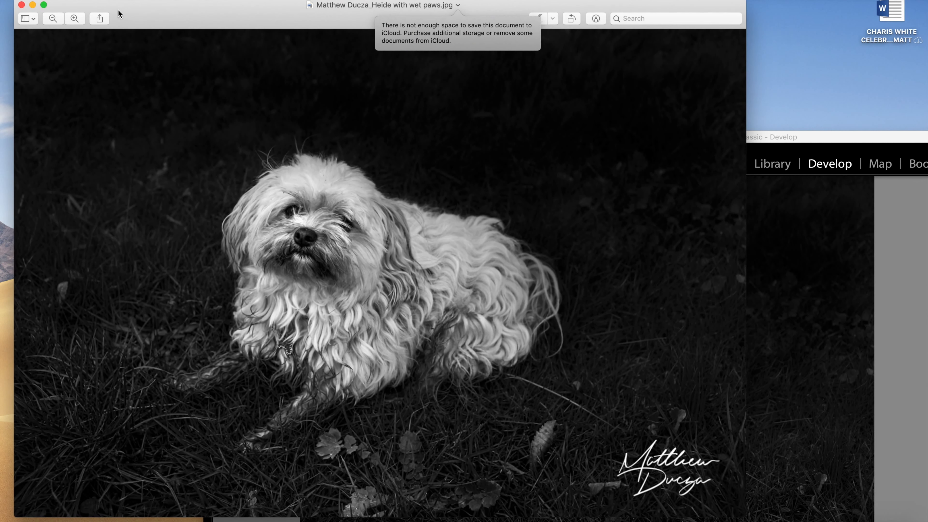
pyautogui.click(44, 5)
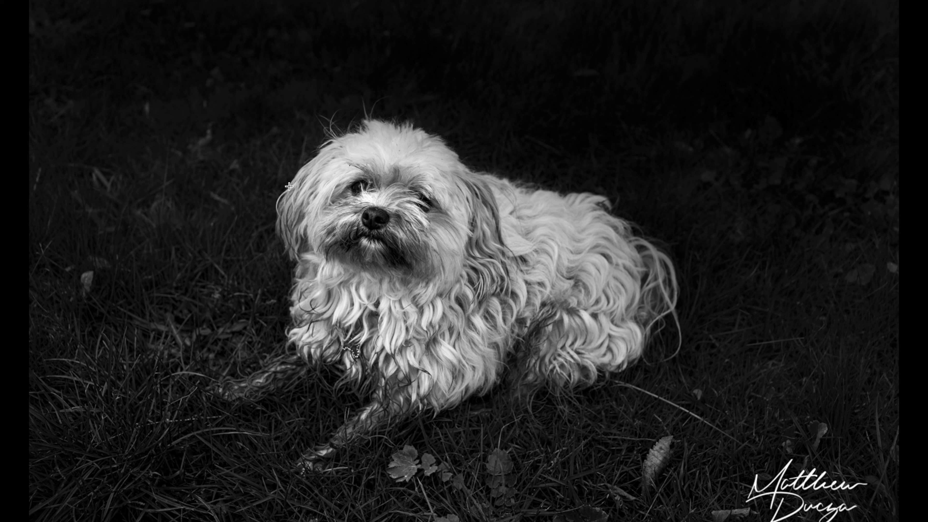
pyautogui.scroll(3, 250, 179)
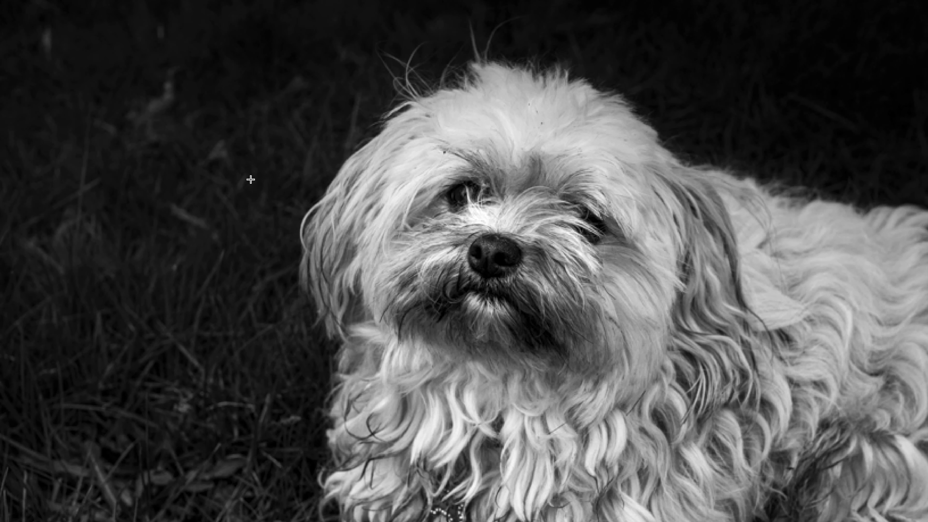
pyautogui.scroll(3, 250, 179)
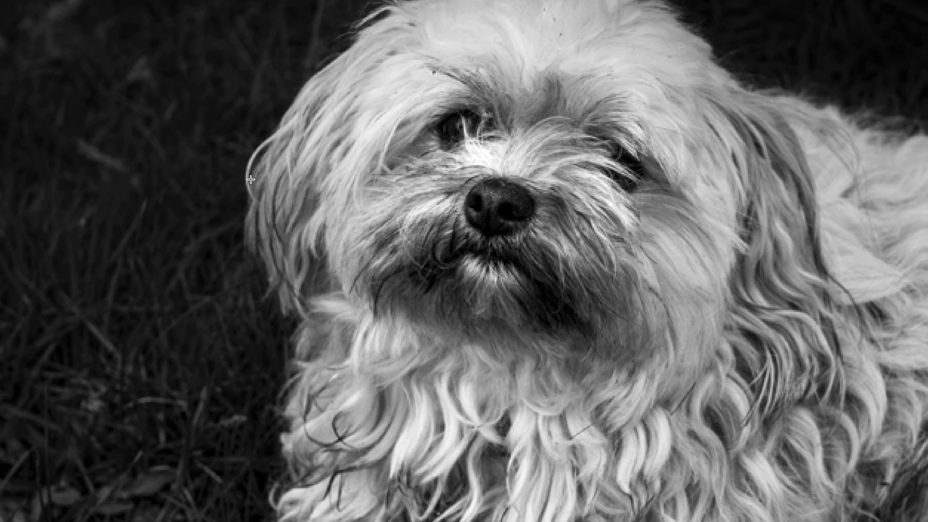
pyautogui.scroll(-6, 366, 175)
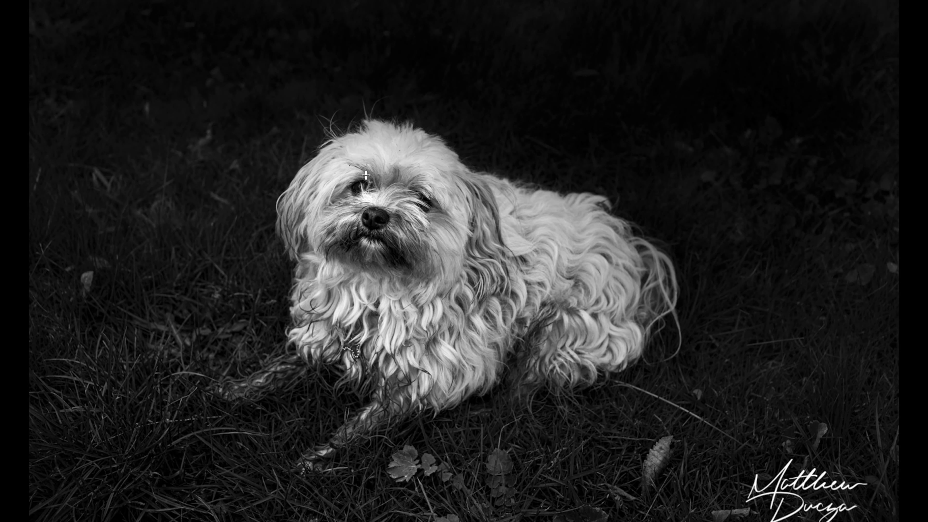
pyautogui.scroll(-1, 374, 293)
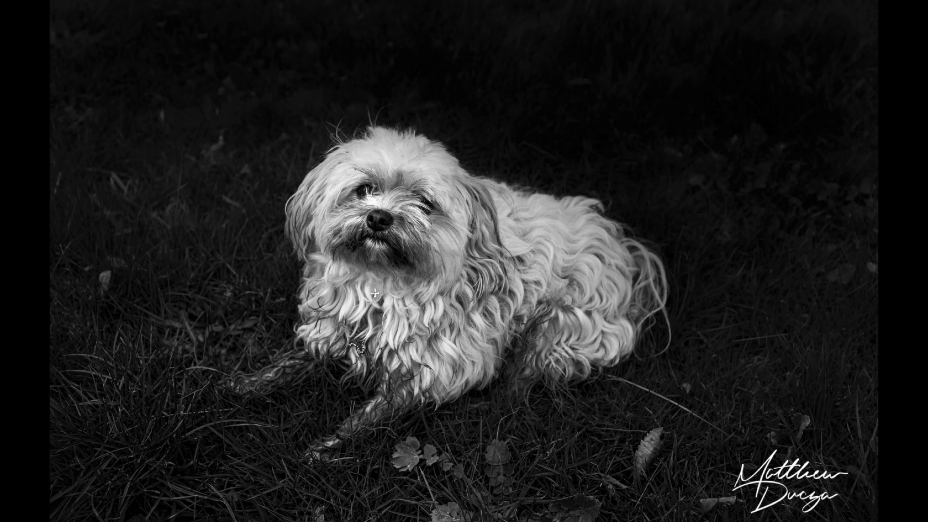
pyautogui.moveTo(361, 1)
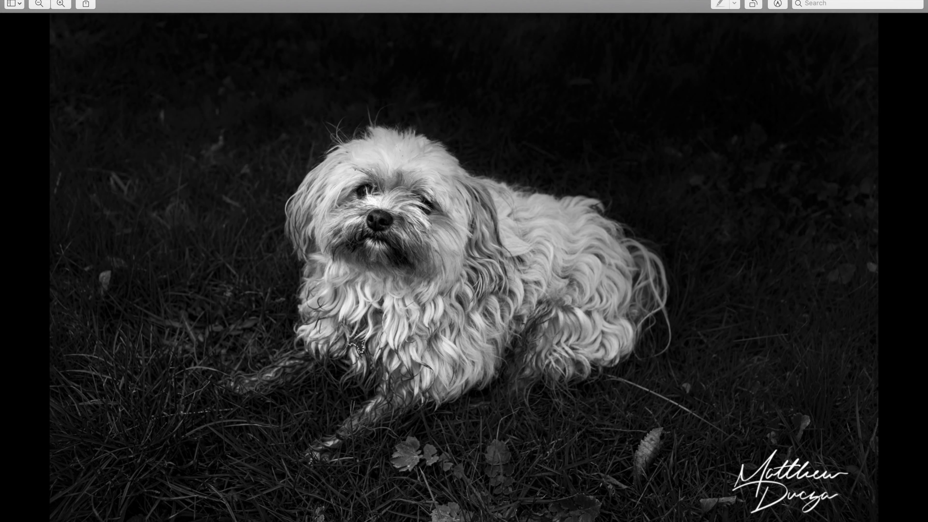
pyautogui.click(29, 1)
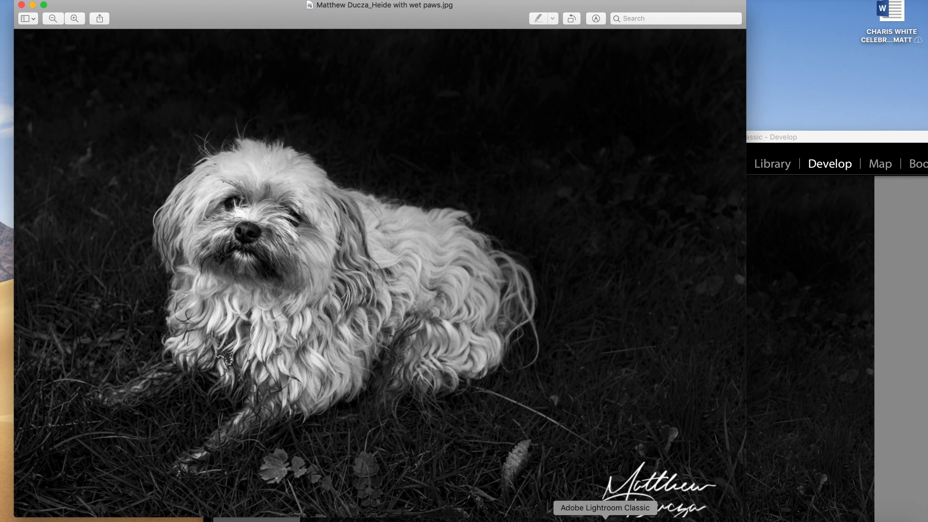
# Switch back to Lightroom Classic and begin a second export, adding "2" to the end of the custom file name.
pyautogui.click(605, 518)
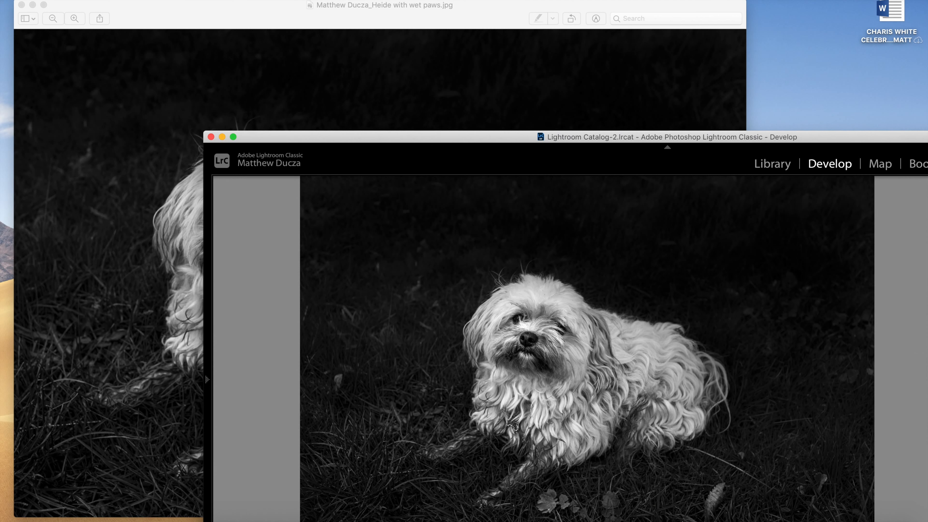
pyautogui.click(116, 1)
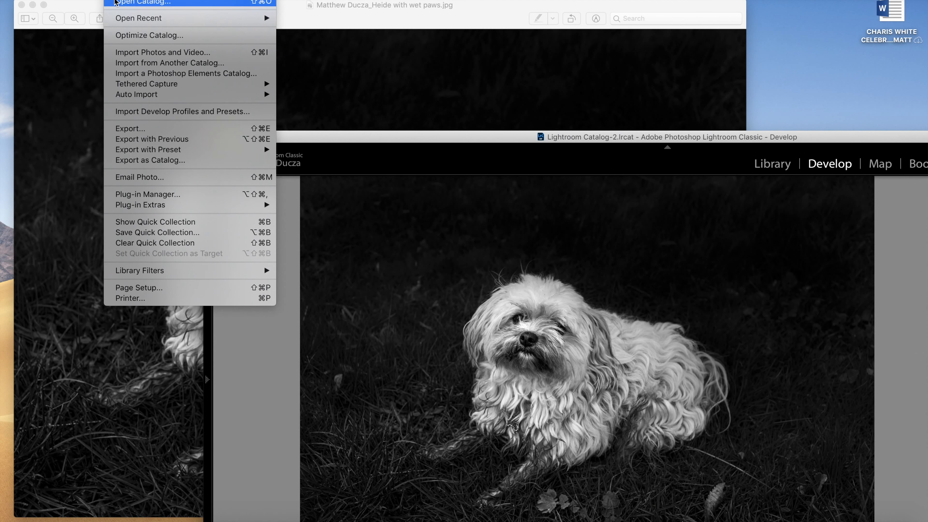
pyautogui.click(134, 128)
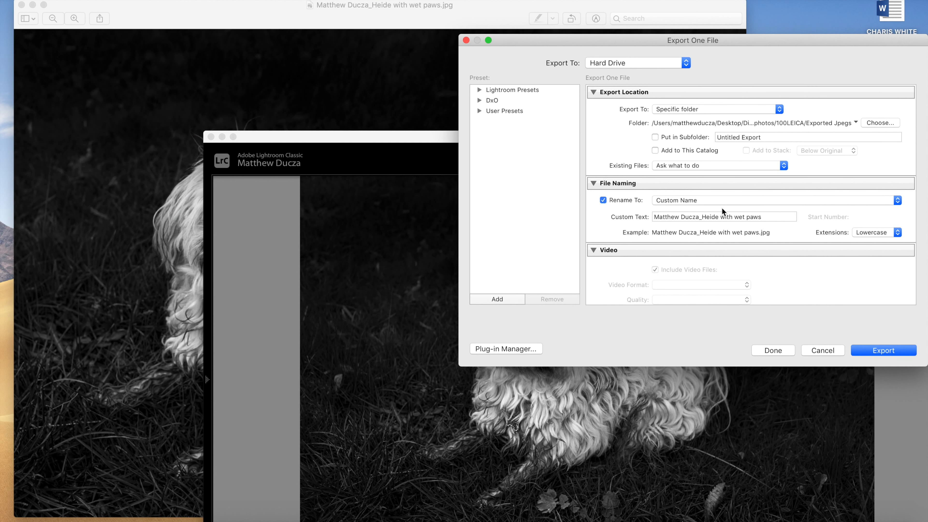
pyautogui.click(766, 214)
pyautogui.click(769, 214)
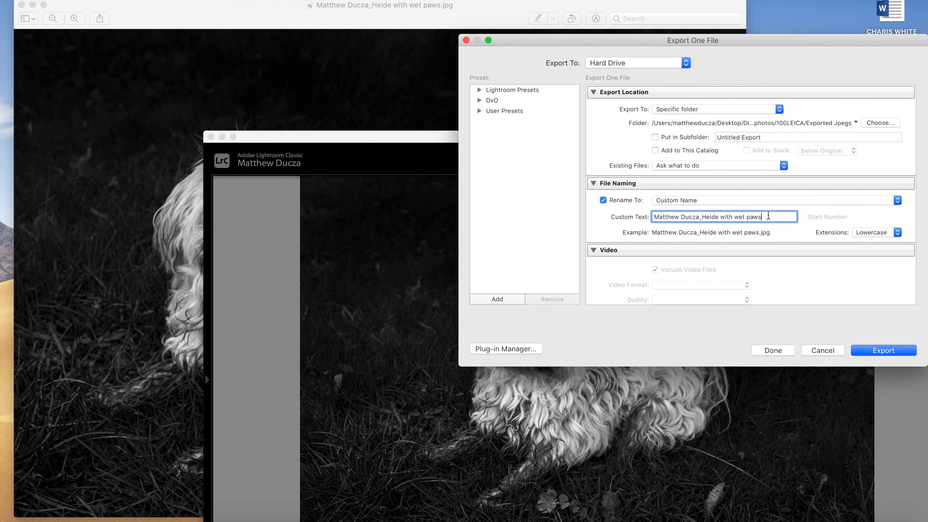
pyautogui.write('2')
# Set the export's image resolution to 300 pixels per inch.
pyautogui.scroll(-10, 814, 287)
pyautogui.scroll(-4, 811, 262)
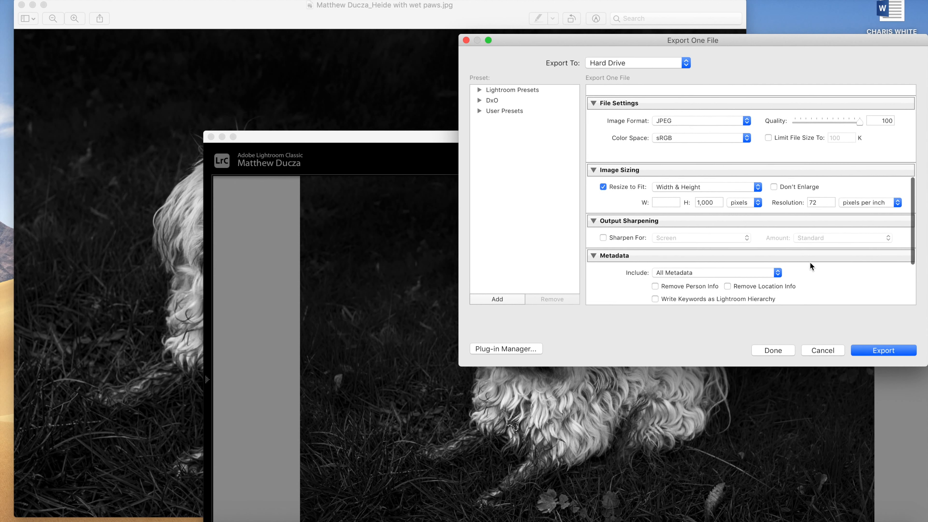
pyautogui.scroll(-3, 806, 260)
pyautogui.scroll(3, 805, 260)
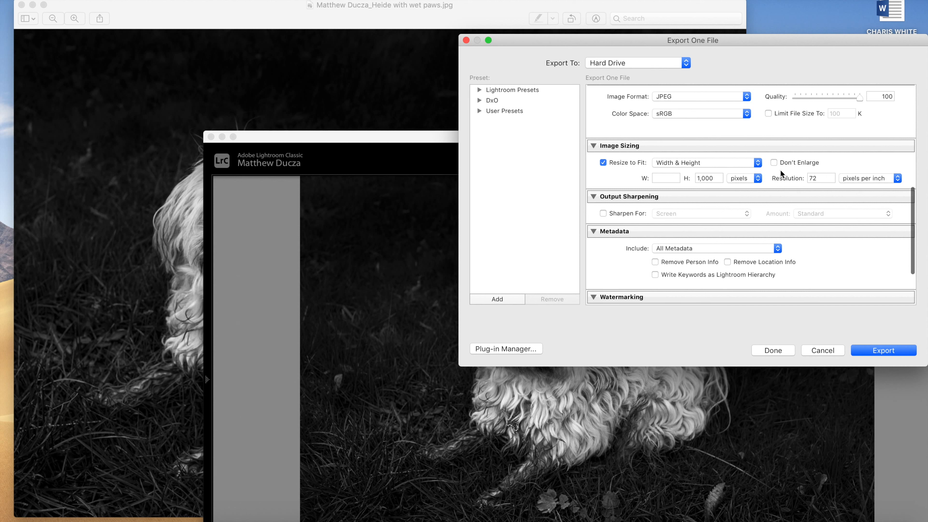
pyautogui.click(681, 163)
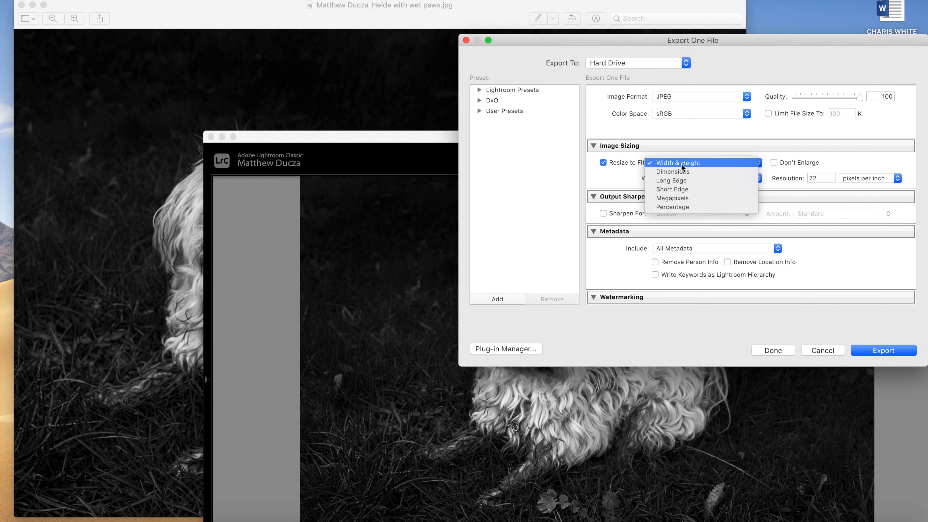
pyautogui.click(633, 180)
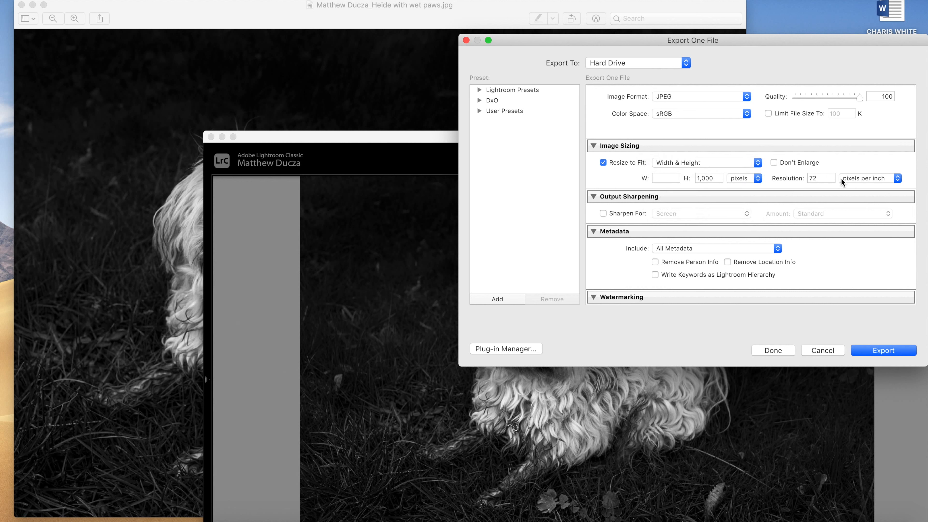
pyautogui.click(817, 178)
pyautogui.write('300')
# Turn off Resize to Fit and export the second JPEG at full size.
pyautogui.click(770, 178)
pyautogui.click(715, 178)
pyautogui.click(707, 164)
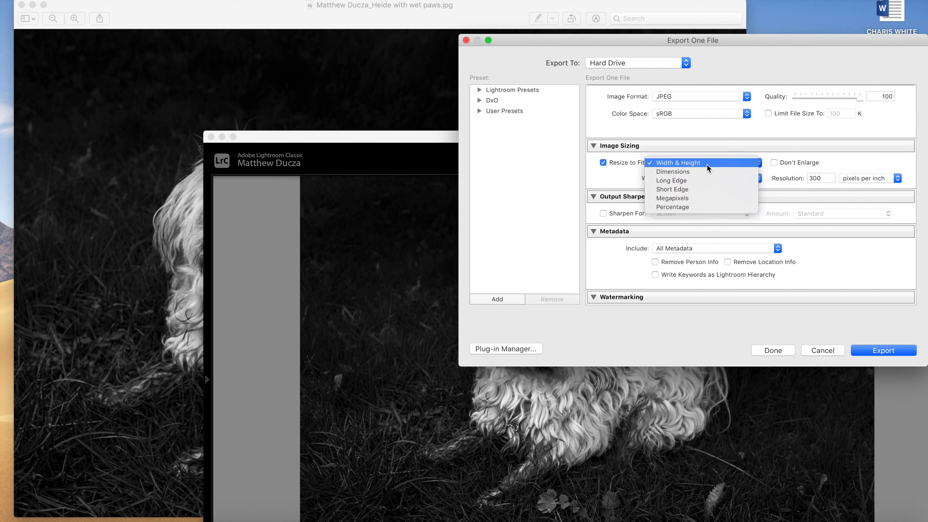
pyautogui.click(604, 164)
pyautogui.click(603, 163)
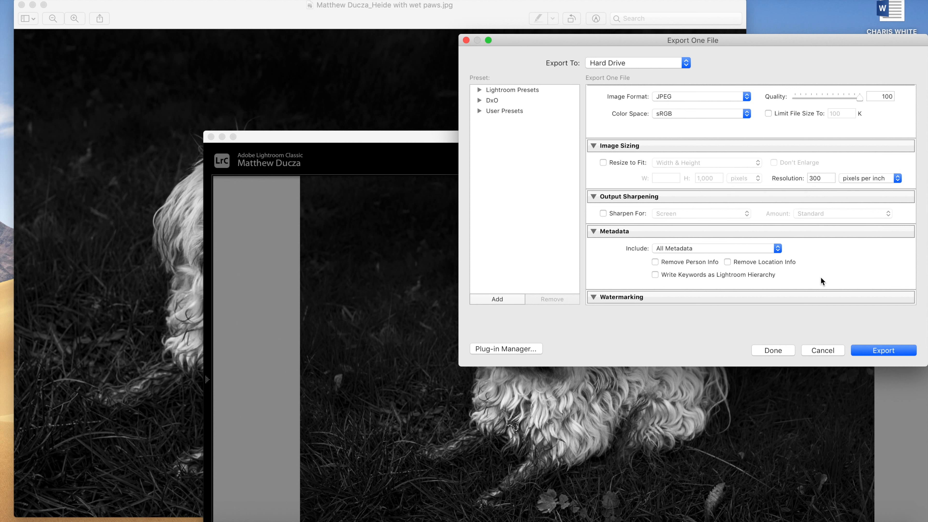
pyautogui.click(887, 351)
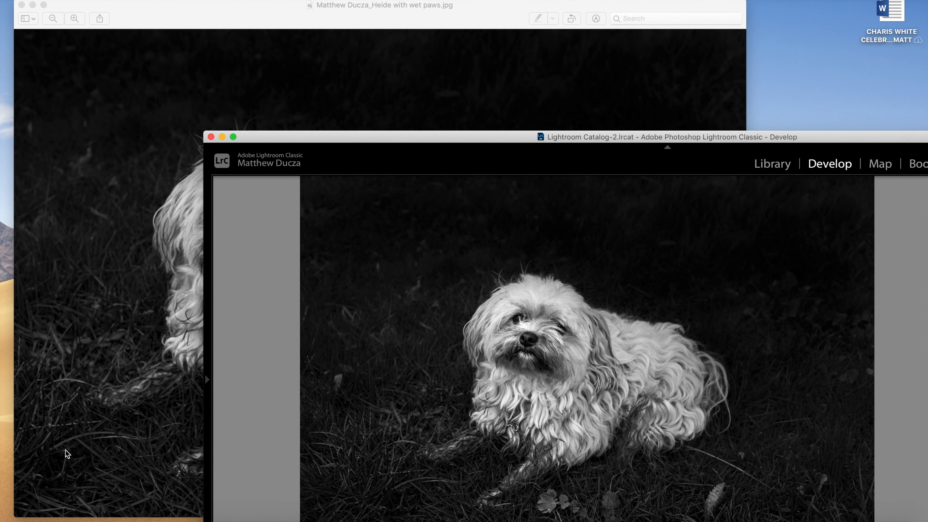
# Switch to Finder and compare the file details of the two exported "Heide with wet paws" JPEGs.
pyautogui.scroll(1, 96, 178)
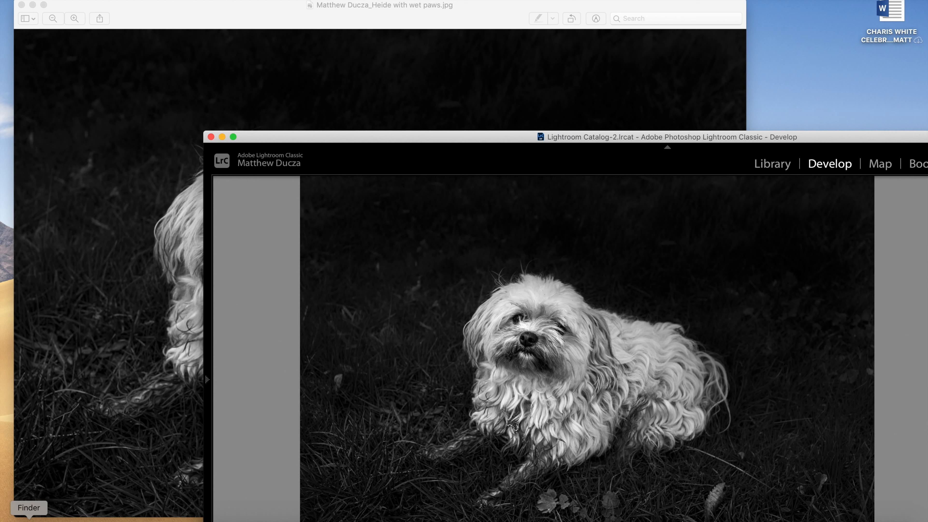
pyautogui.click(29, 521)
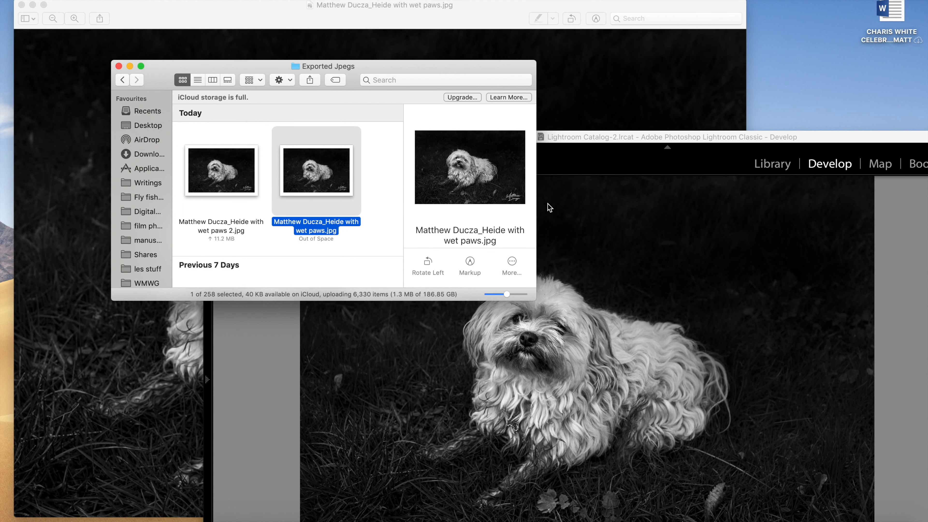
pyautogui.scroll(-3, 484, 216)
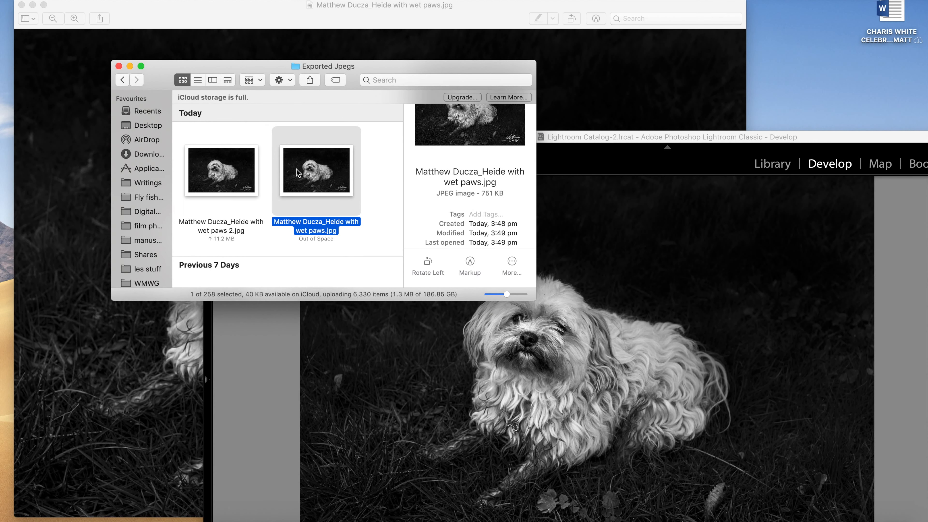
pyautogui.click(222, 171)
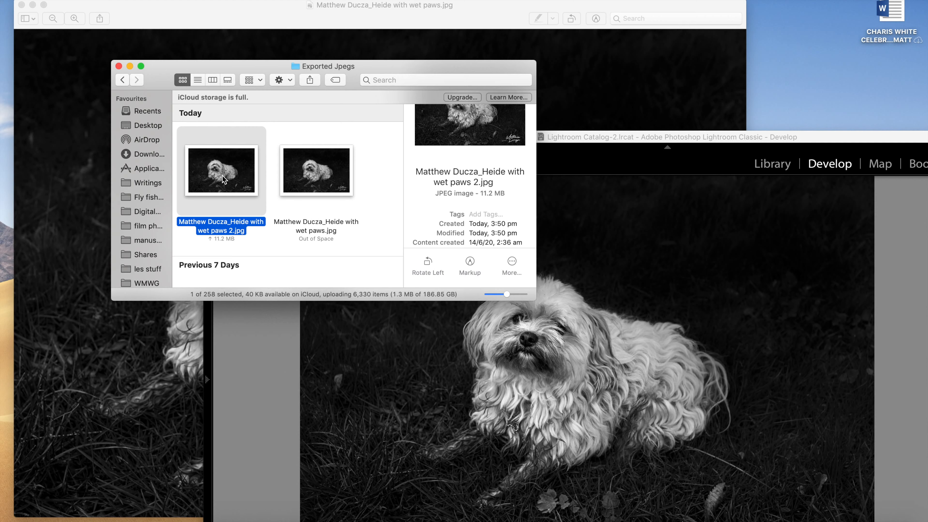
# Open the second exported JPEG in Preview and view it in full screen.
pyautogui.press('super+Tab')
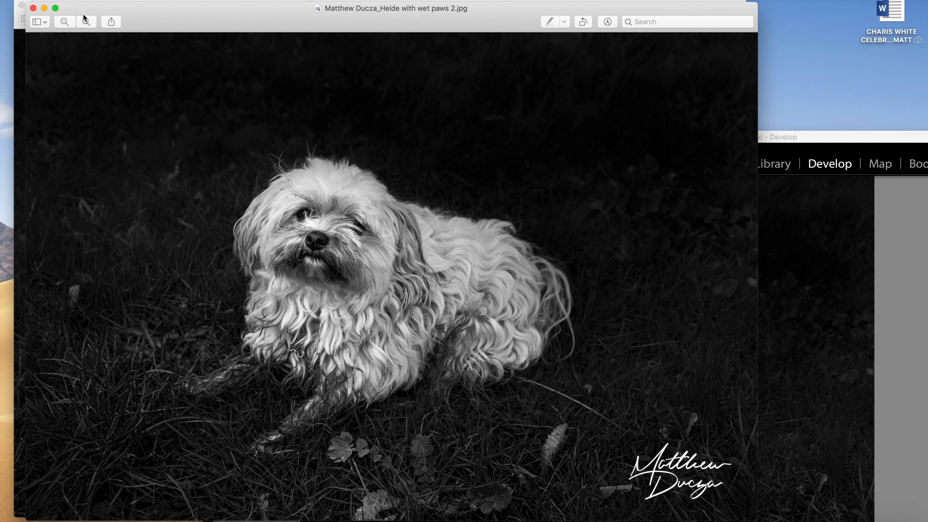
pyautogui.moveTo(97, 12); pyautogui.dragTo(174, 2)
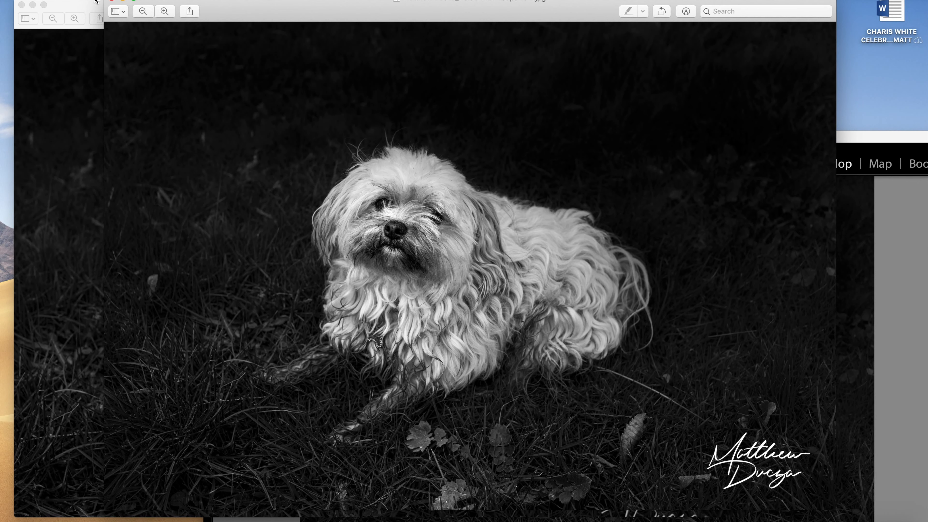
pyautogui.click(134, 1)
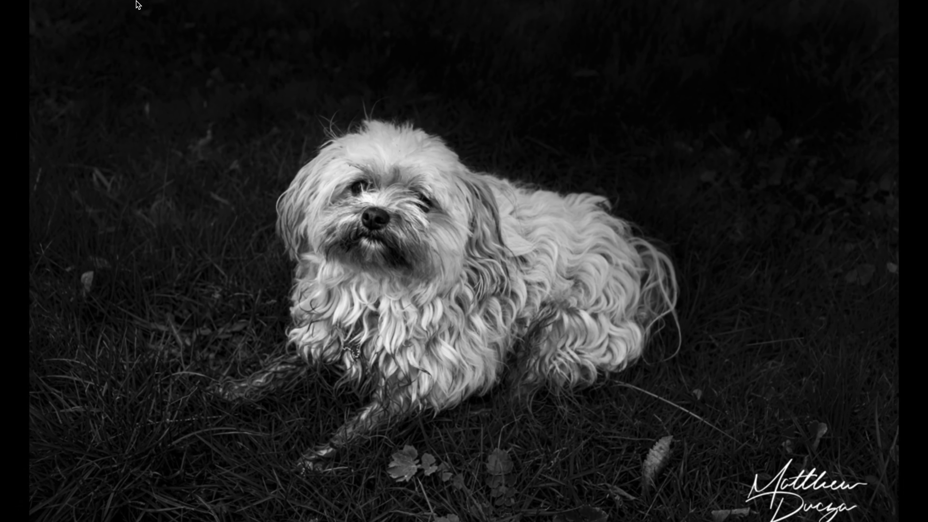